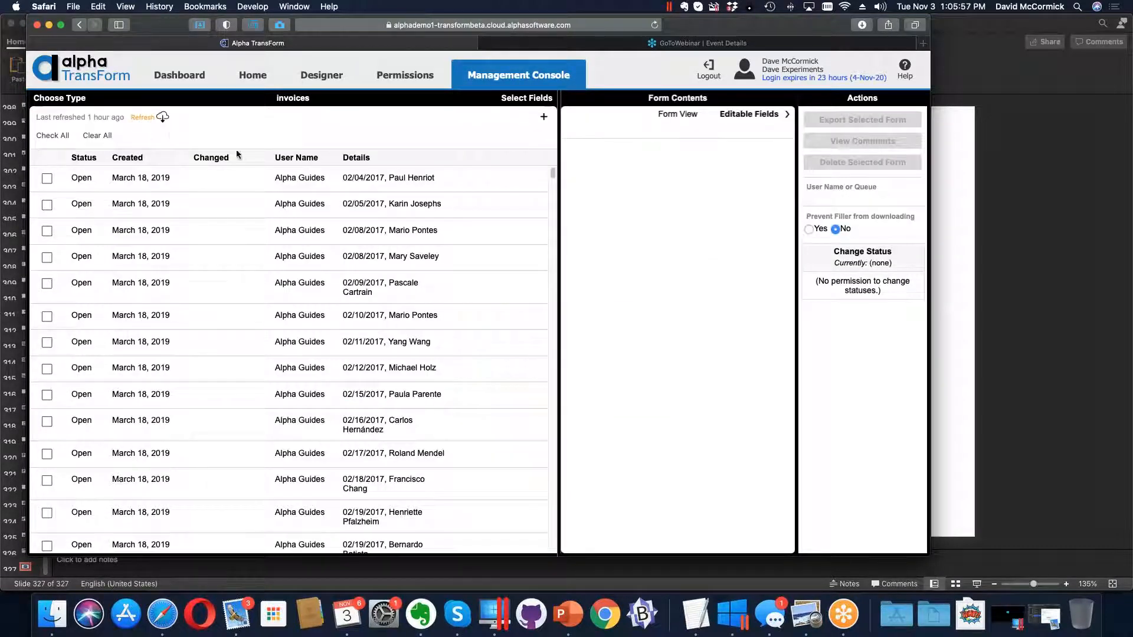
Step: Look through the submitted invoices forms and view the contents of several individual invoice records
left_click(60, 98)
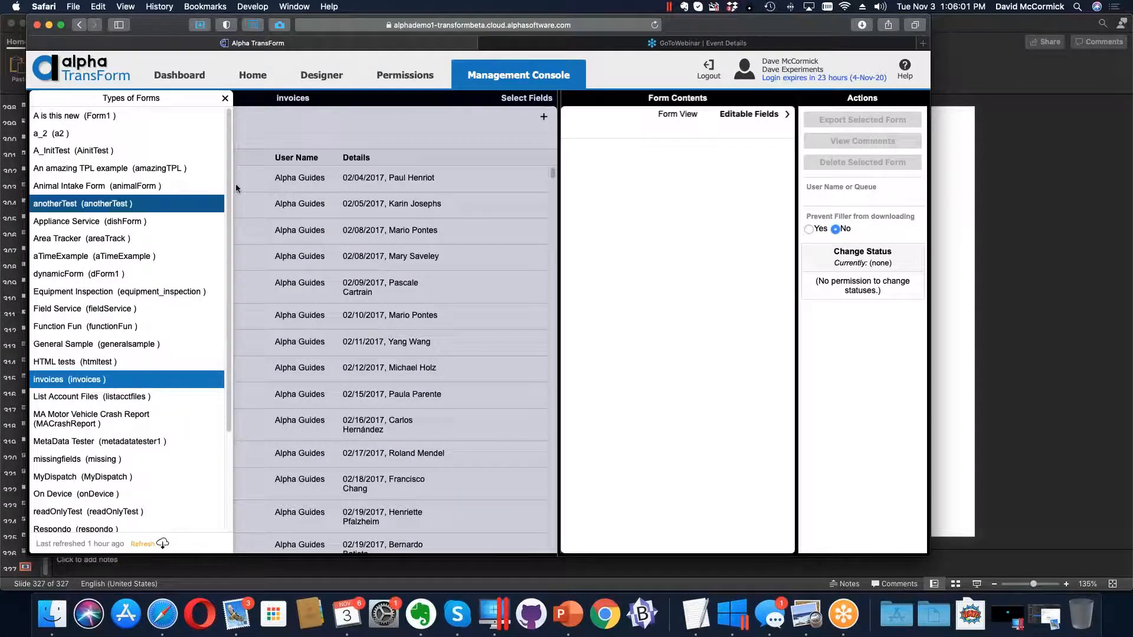
left_click(348, 145)
left_click(288, 190)
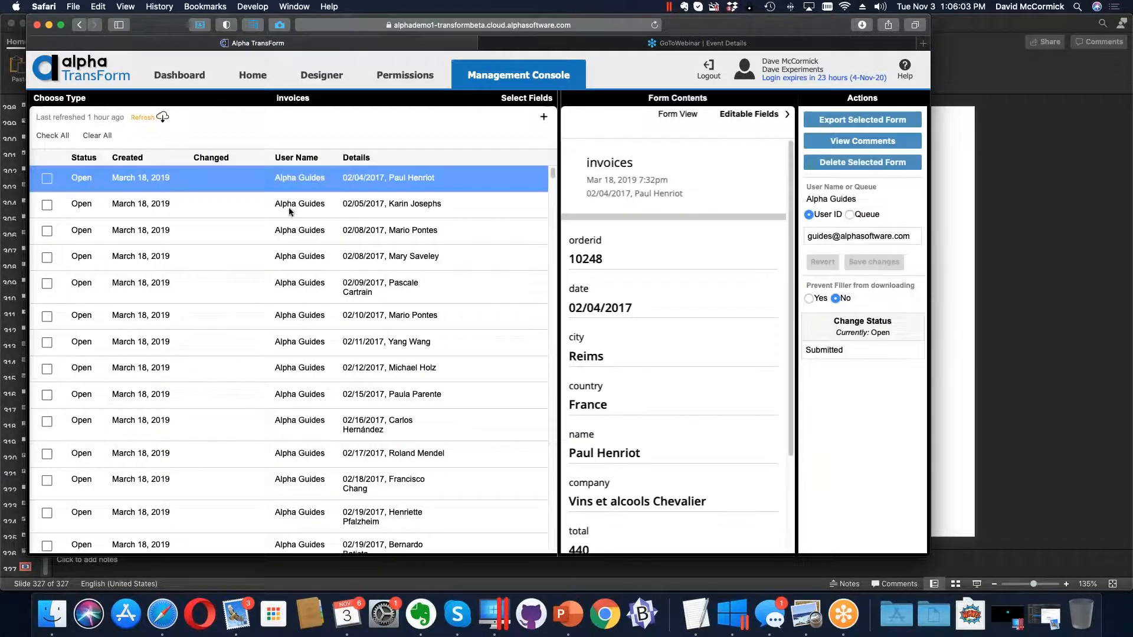
left_click(290, 213)
left_click(298, 236)
scroll(309, 295, "down", 10)
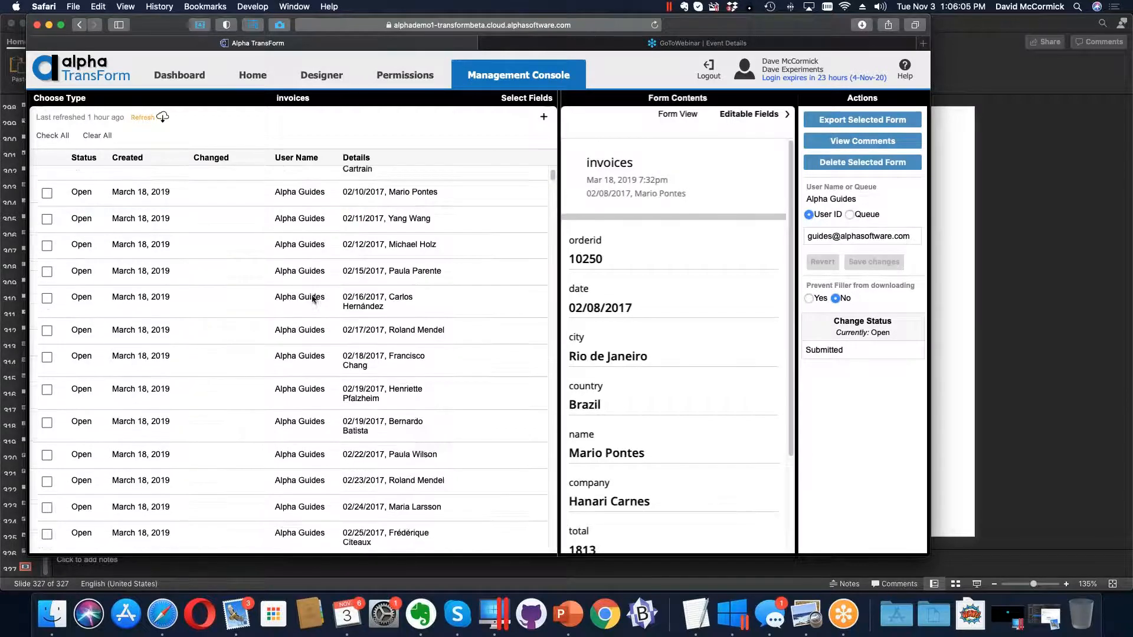
scroll(712, 261, "down", 4)
scroll(299, 255, "down", 7)
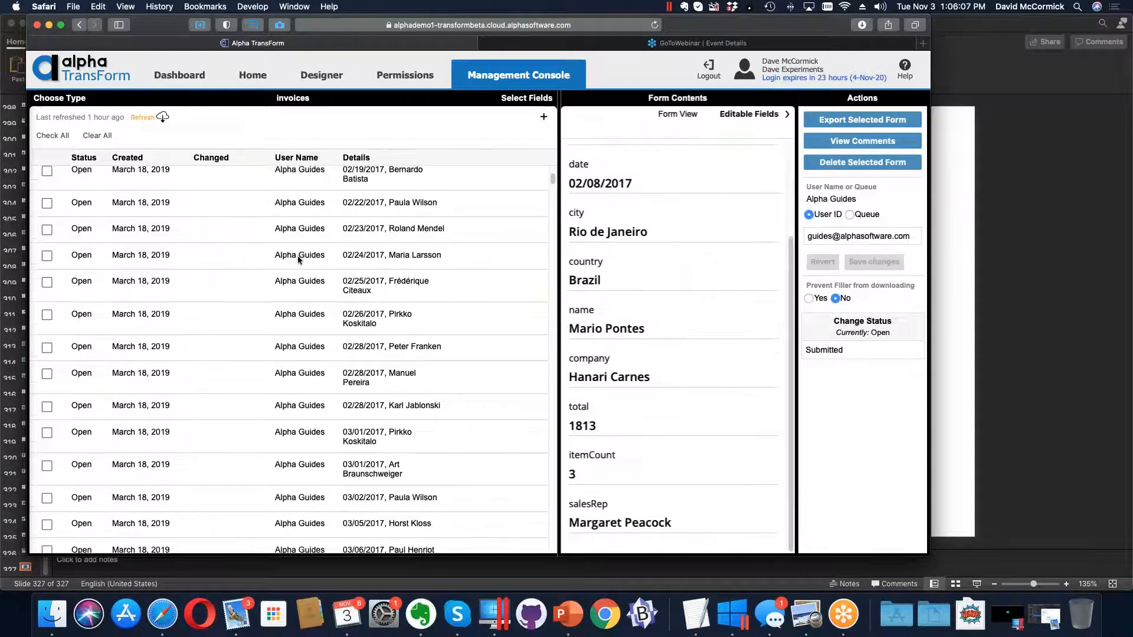
left_click(297, 260)
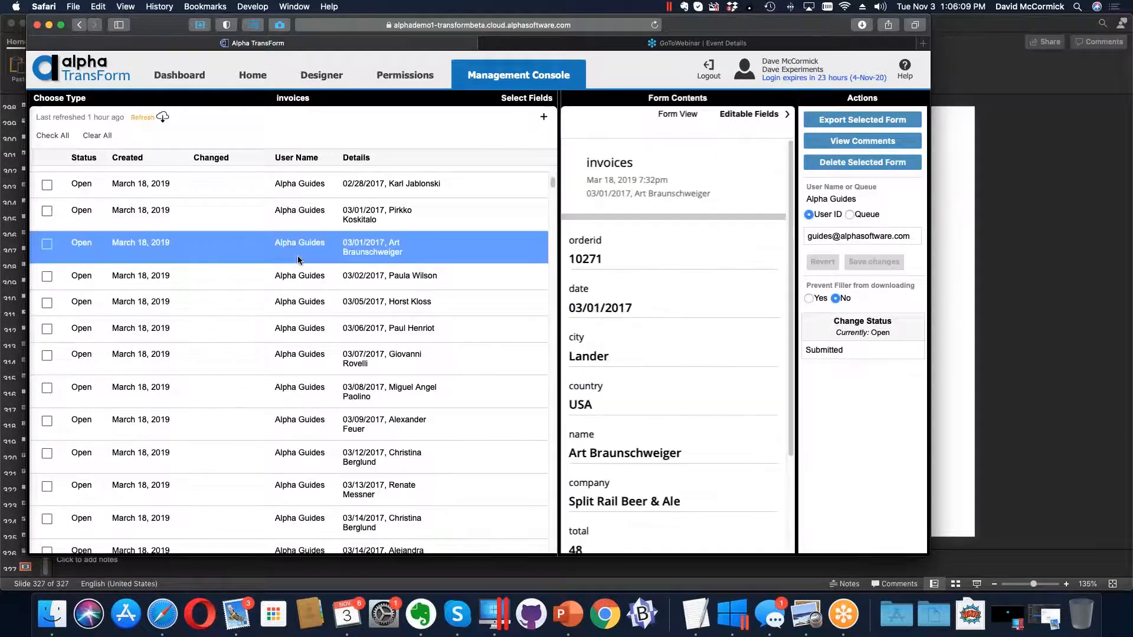
scroll(299, 260, "up", 6)
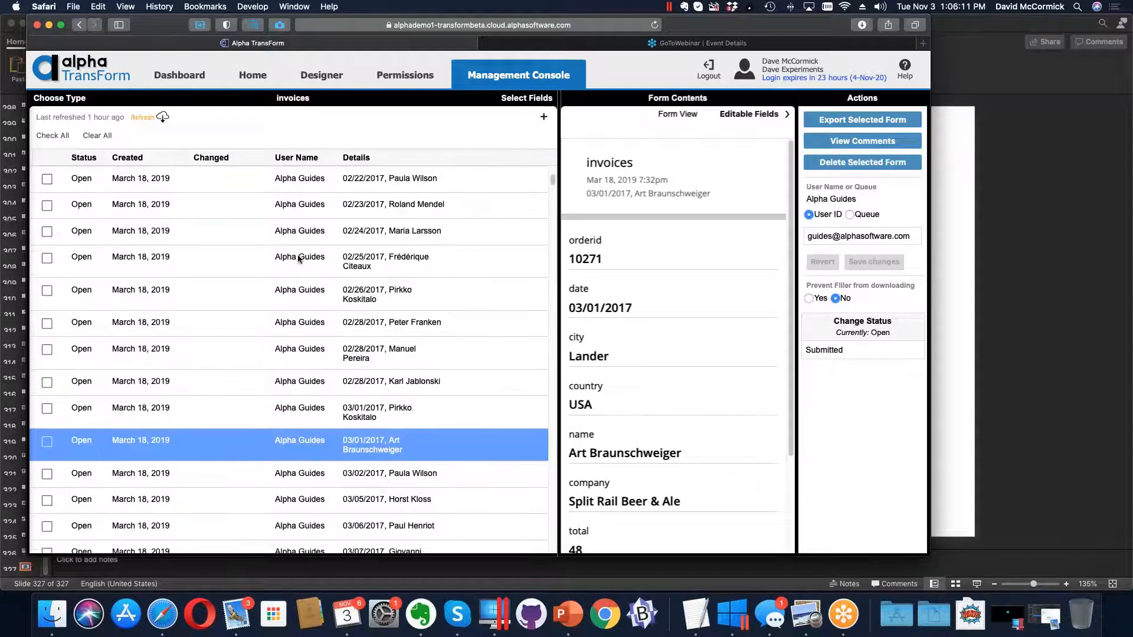
scroll(297, 257, "down", 10)
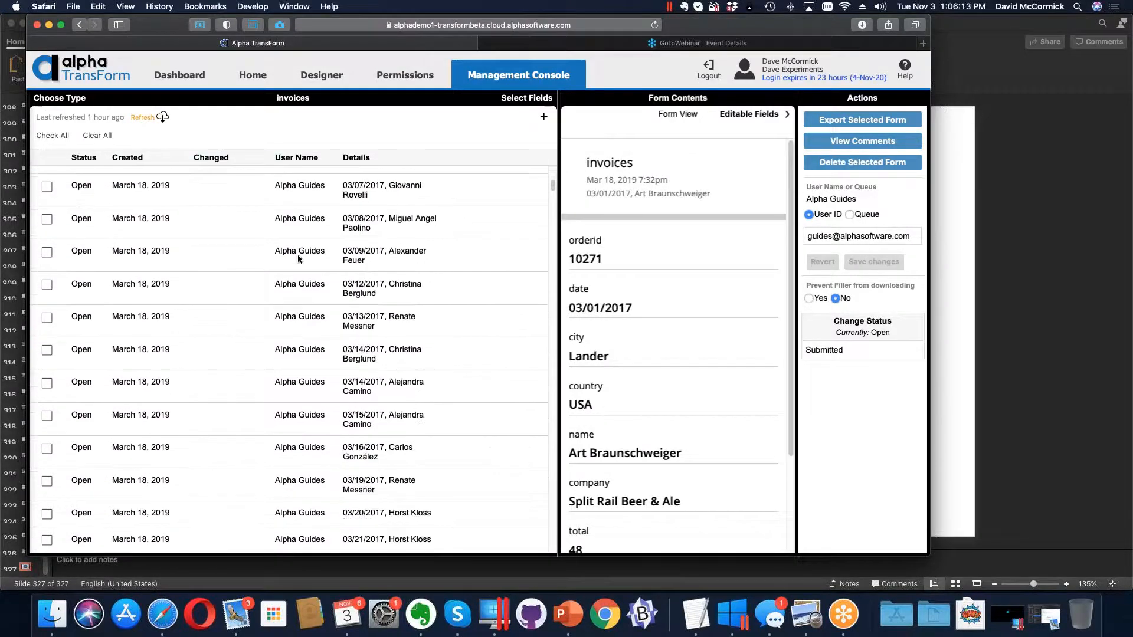
Step: Examine all fields of the 03/12/2017 invoice and look over the neighbouring invoices in the list
left_click(298, 258)
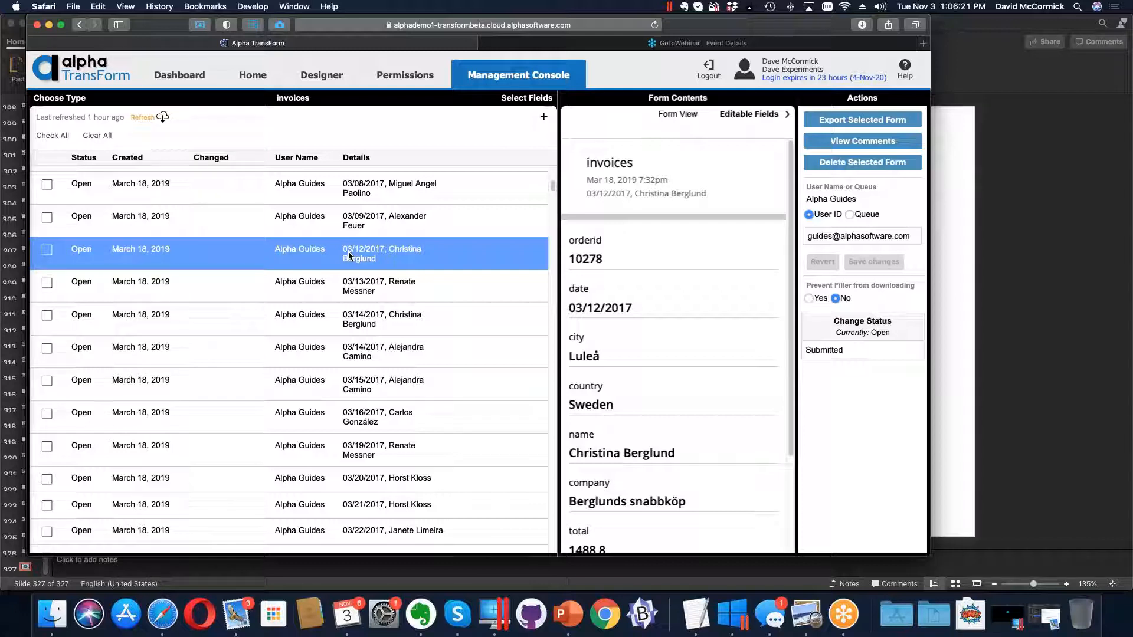
scroll(667, 303, "down", 2)
scroll(667, 305, "up", 2)
scroll(667, 295, "down", 3)
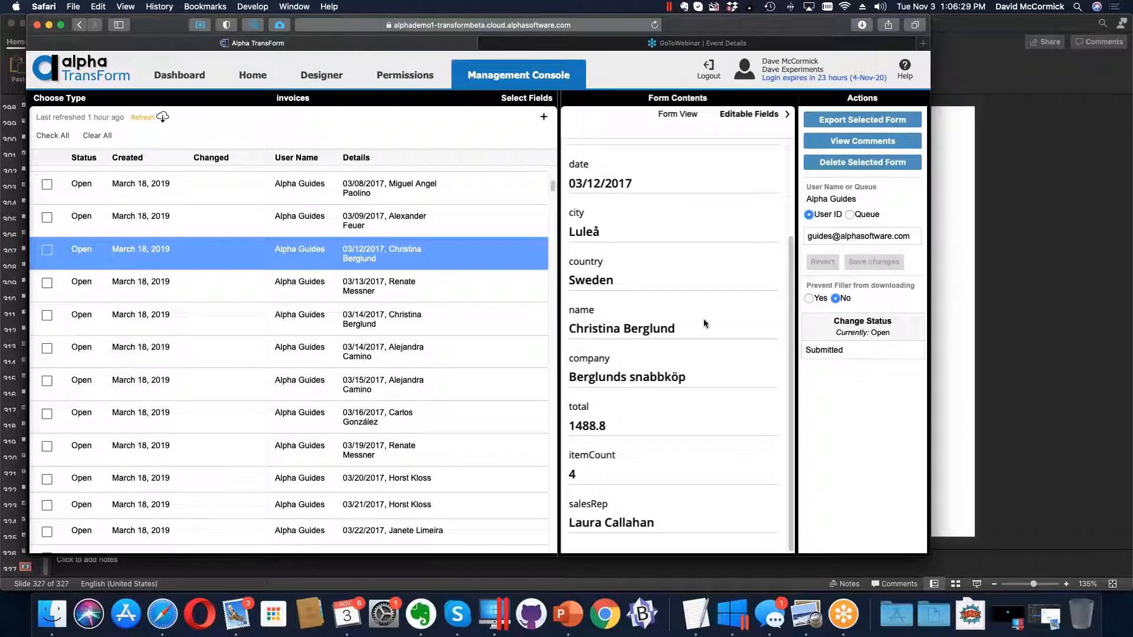
scroll(703, 321, "up", 3)
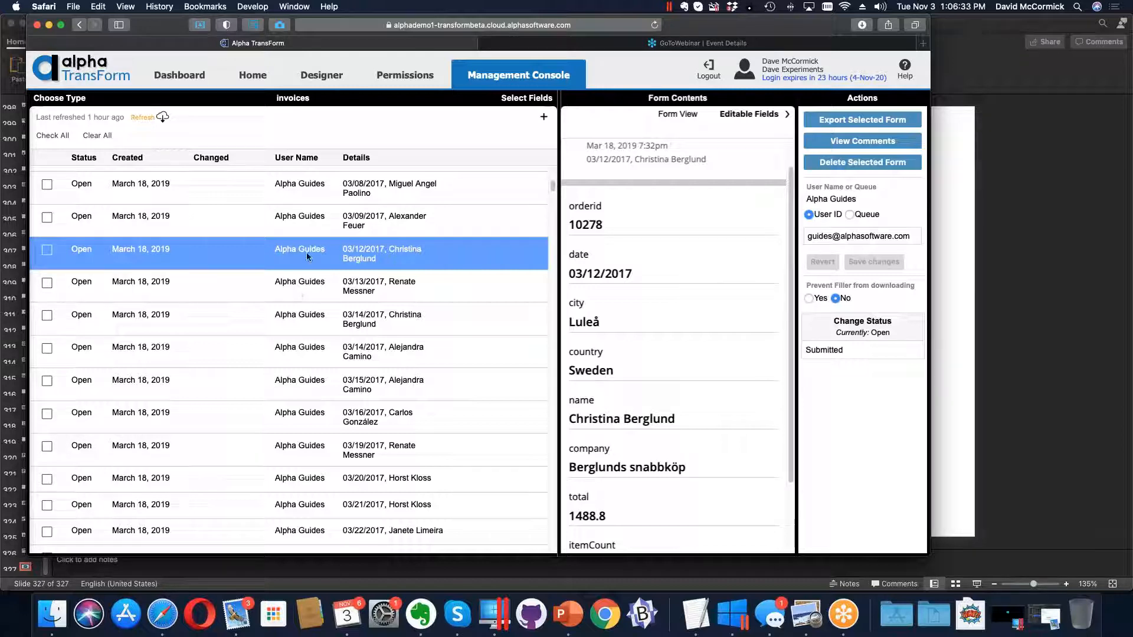
scroll(667, 259, "down", 3)
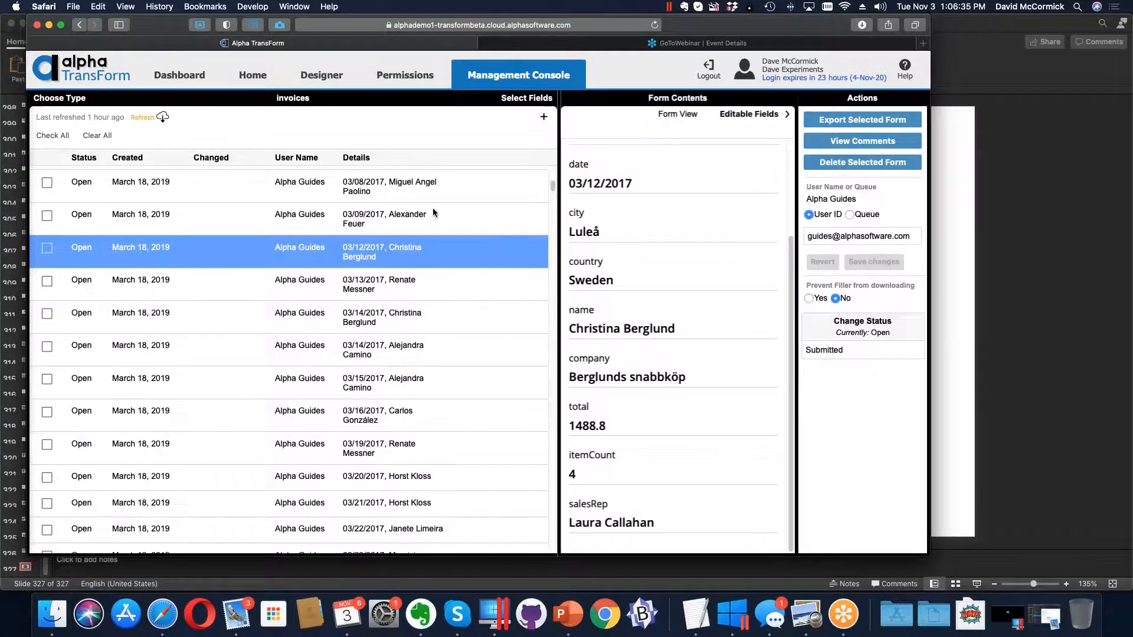
scroll(434, 207, "down", 5)
scroll(434, 208, "up", 6)
scroll(440, 219, "up", 5)
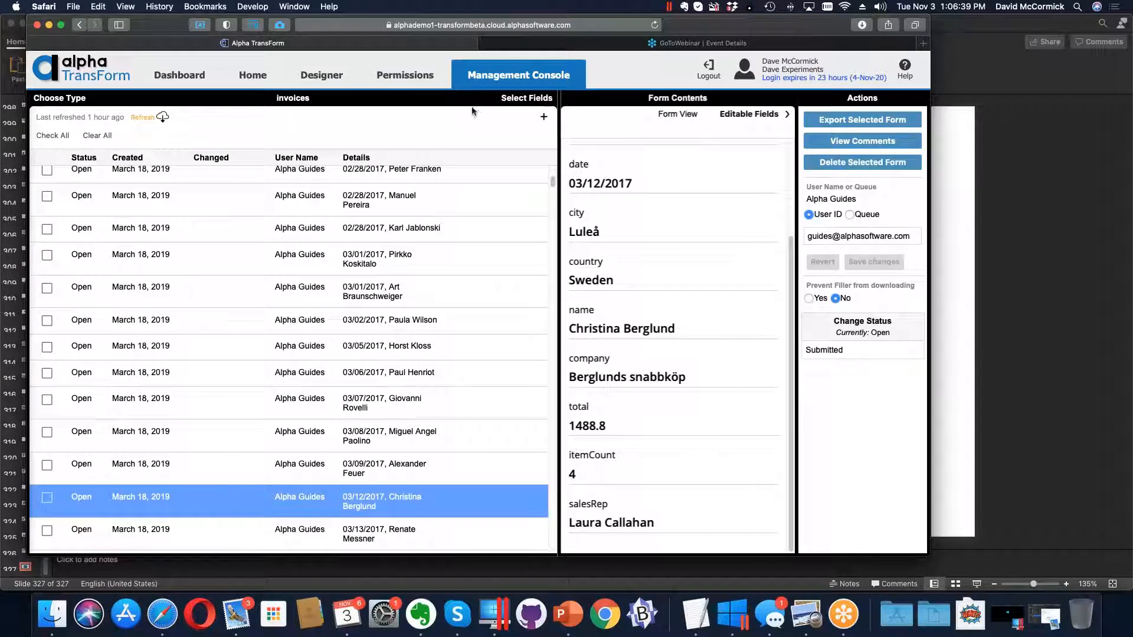
left_click(179, 78)
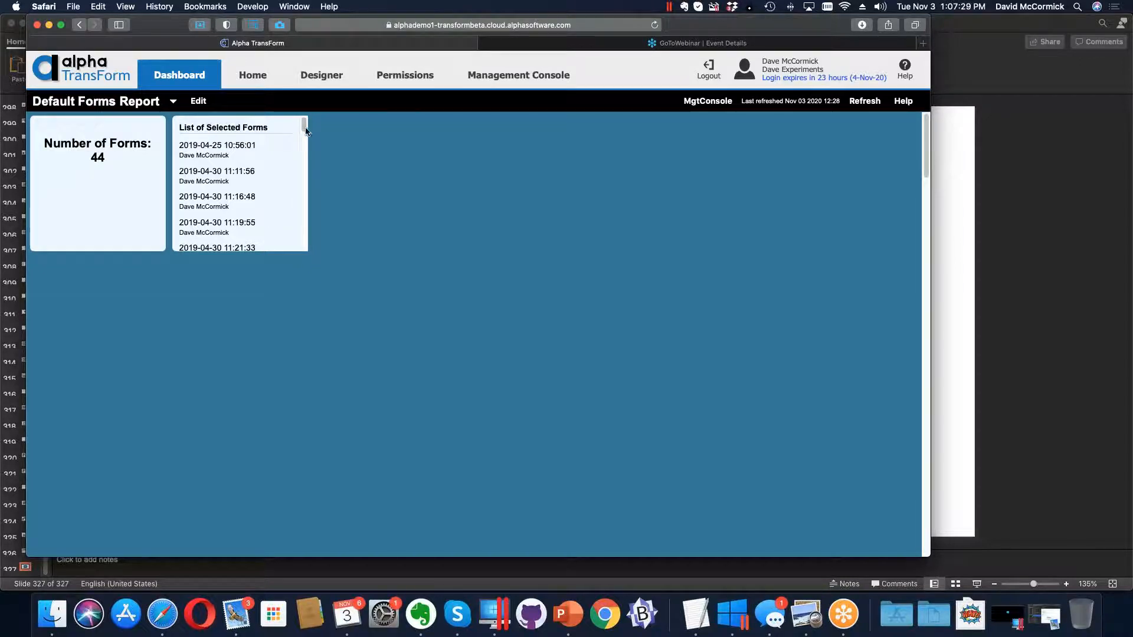
scroll(303, 142, "down", 10)
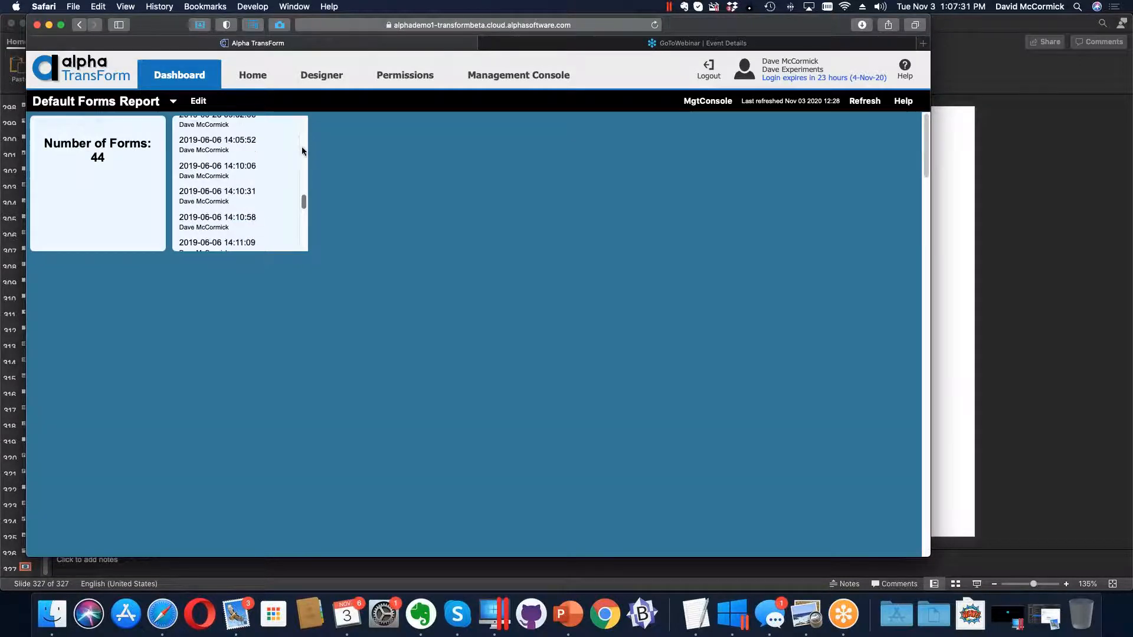
left_click(230, 173)
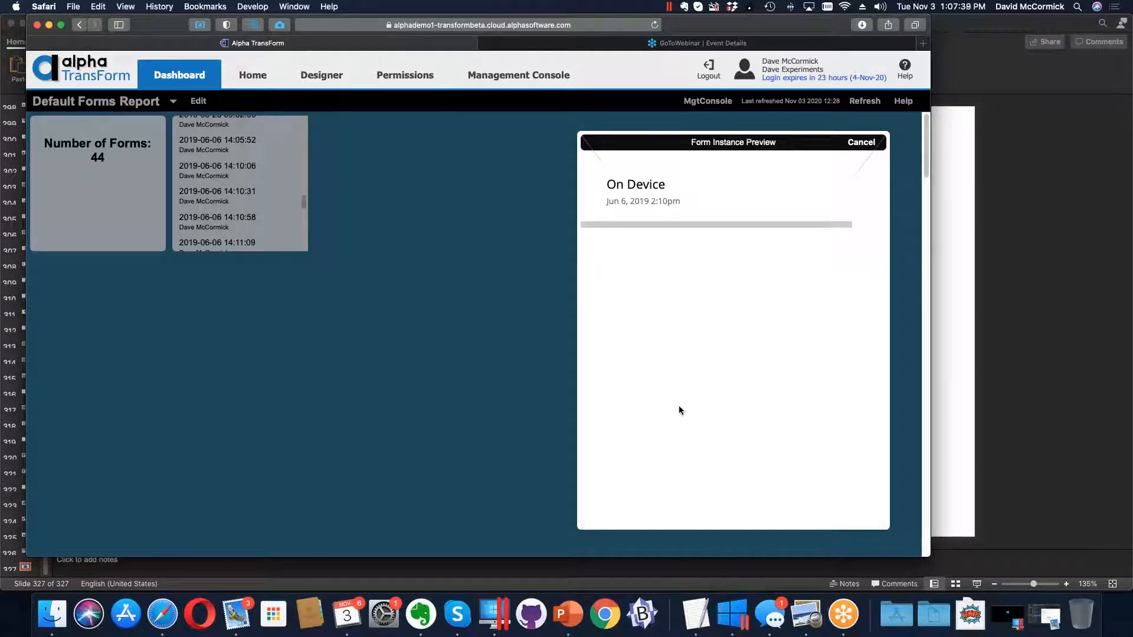
left_click(861, 145)
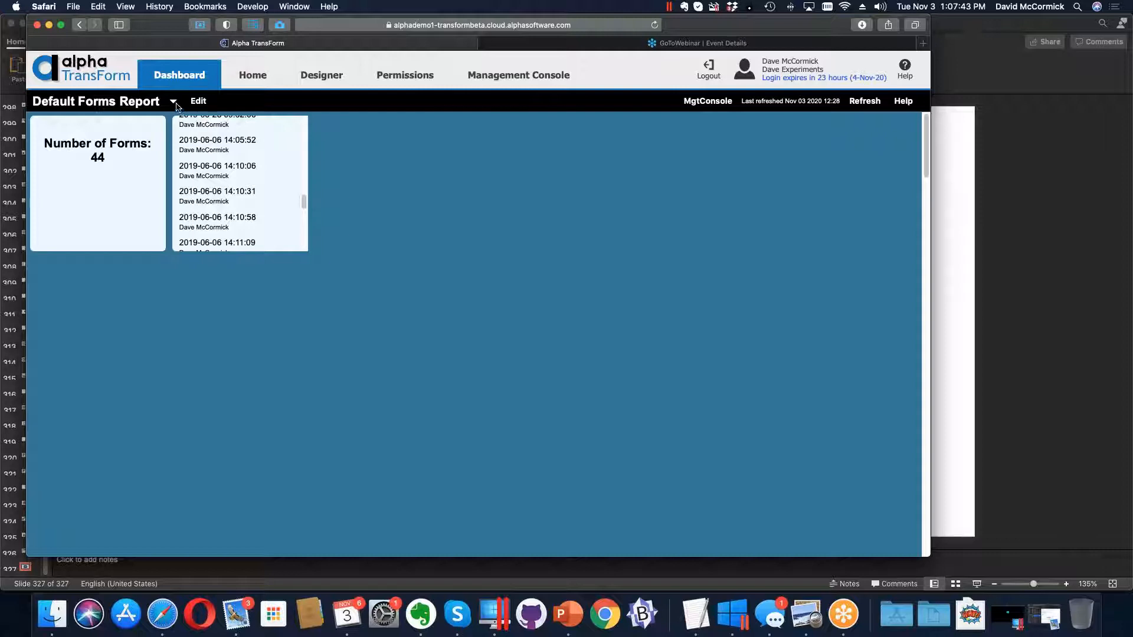
Step: Switch the dashboard to the Country View Dashboard report and bring up its report filter settings
left_click(77, 102)
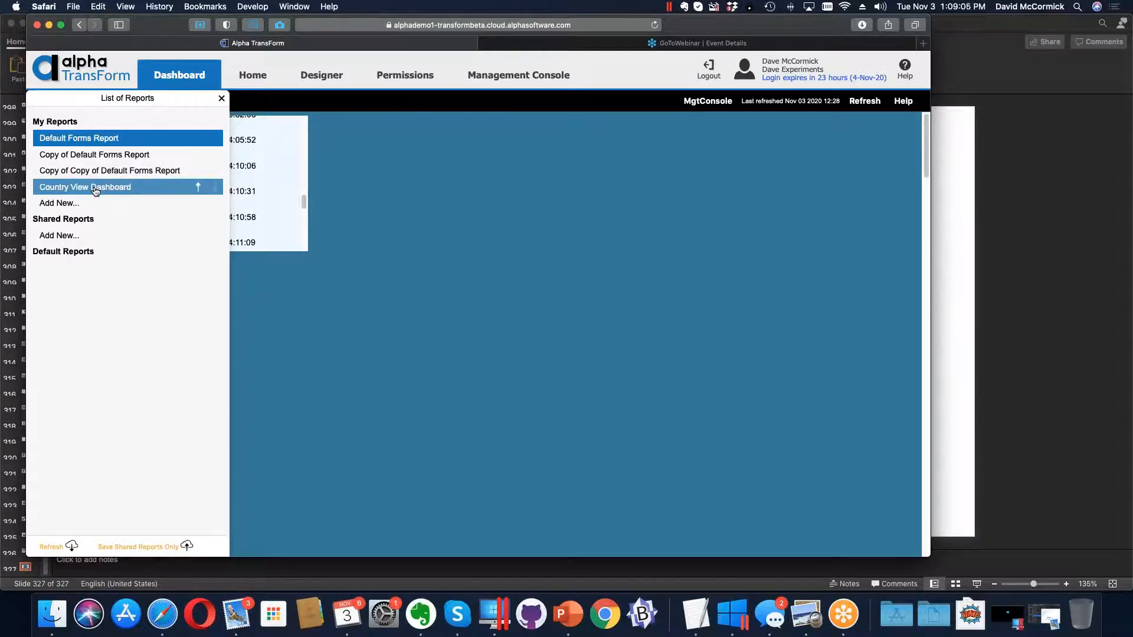
left_click(95, 188)
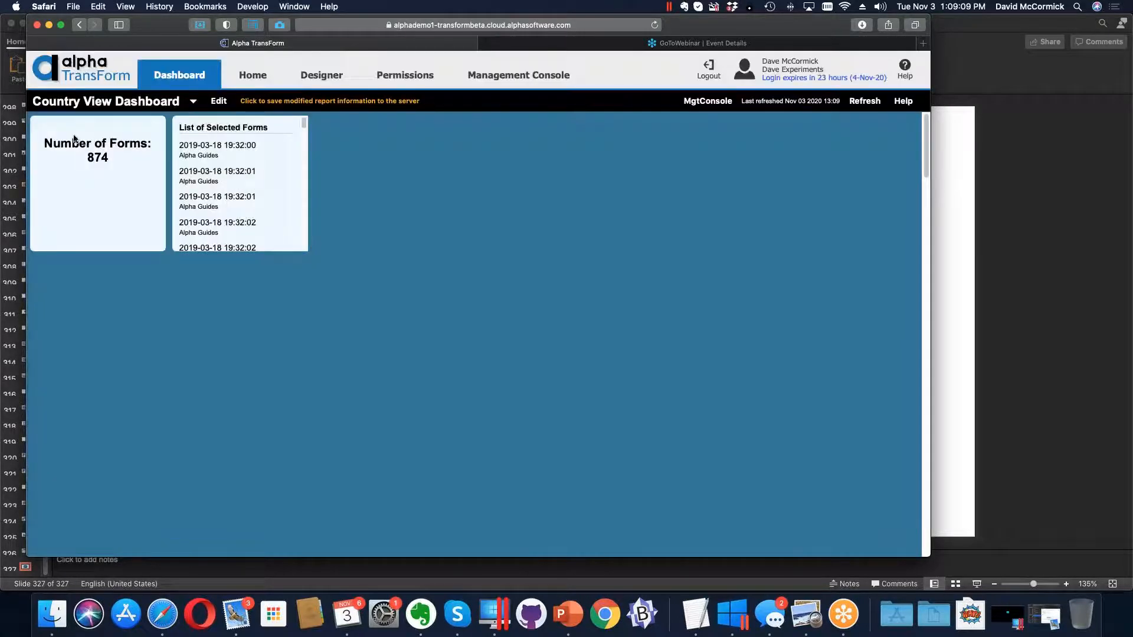
left_click(219, 102)
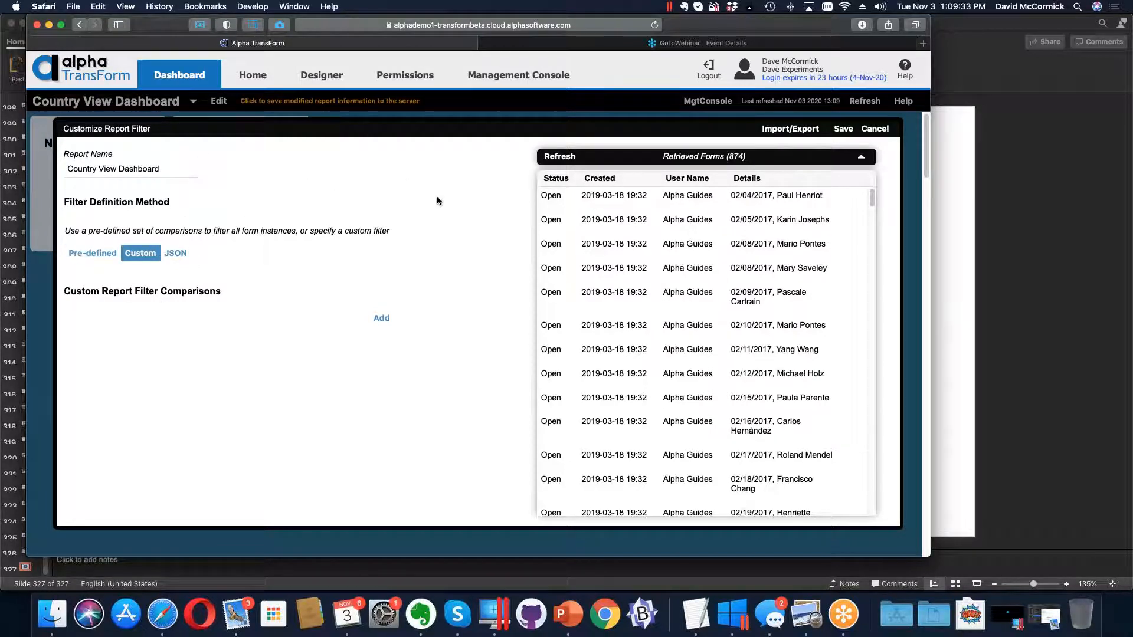
left_click(879, 129)
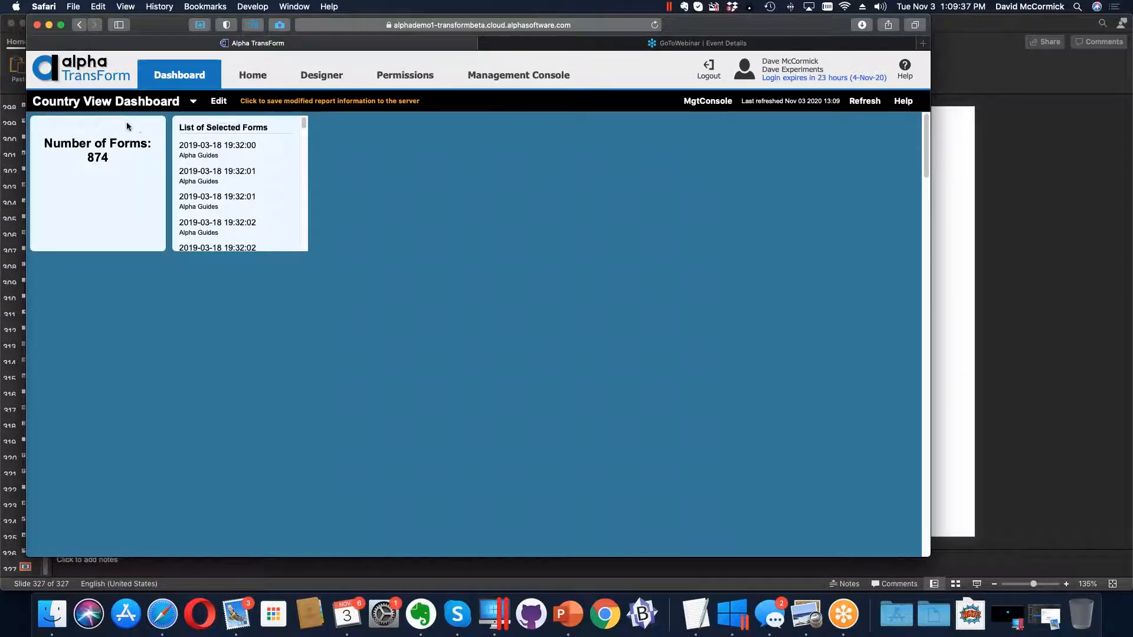
left_click(218, 101)
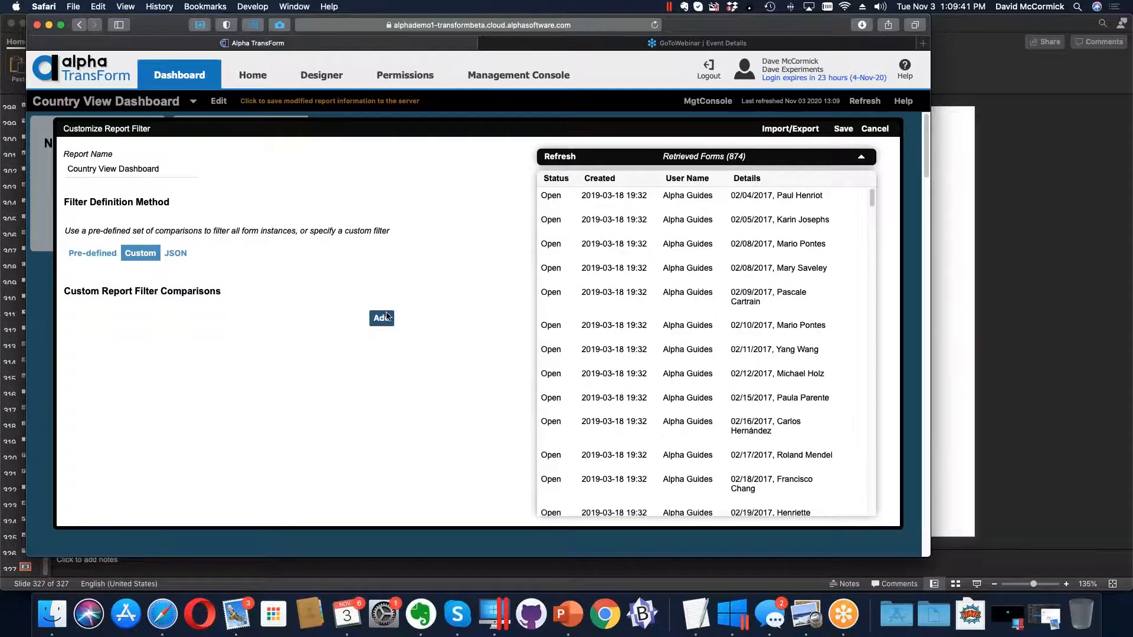
Step: Try the pre-defined report filter "All forms of all types" and return the filter definition method to Custom
left_click(98, 254)
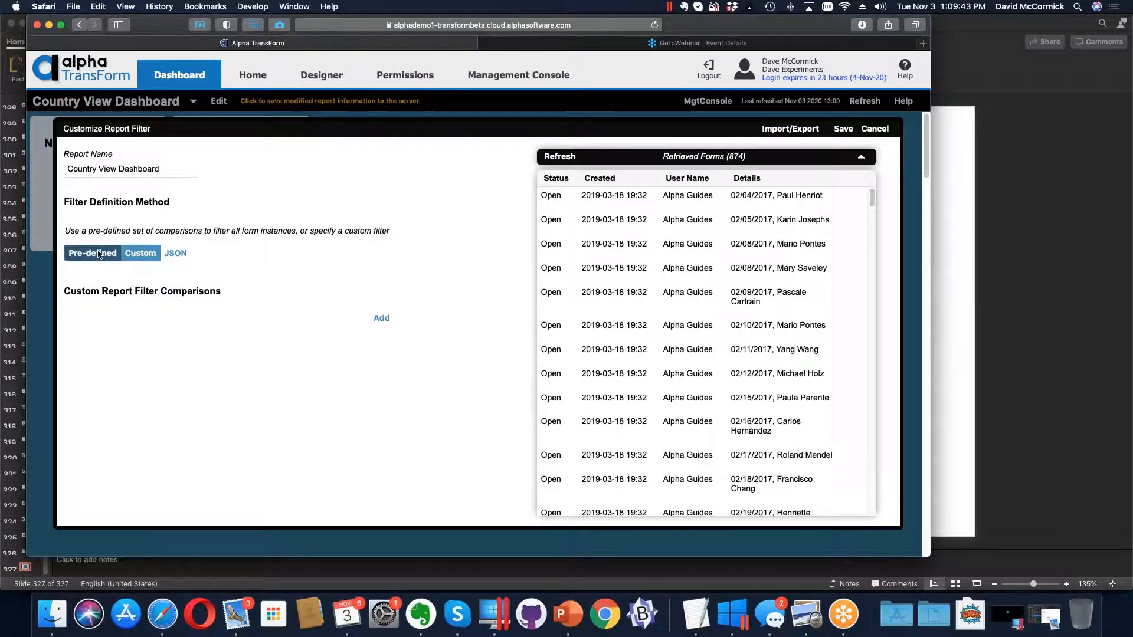
left_click(103, 255)
left_click(194, 331)
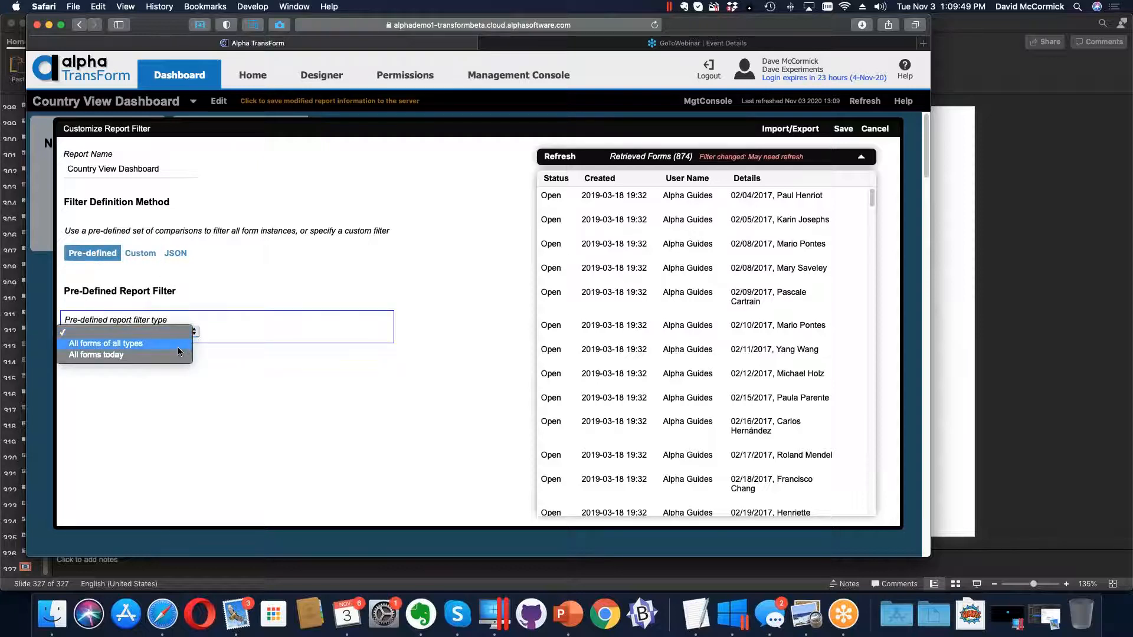
left_click(178, 347)
left_click(143, 254)
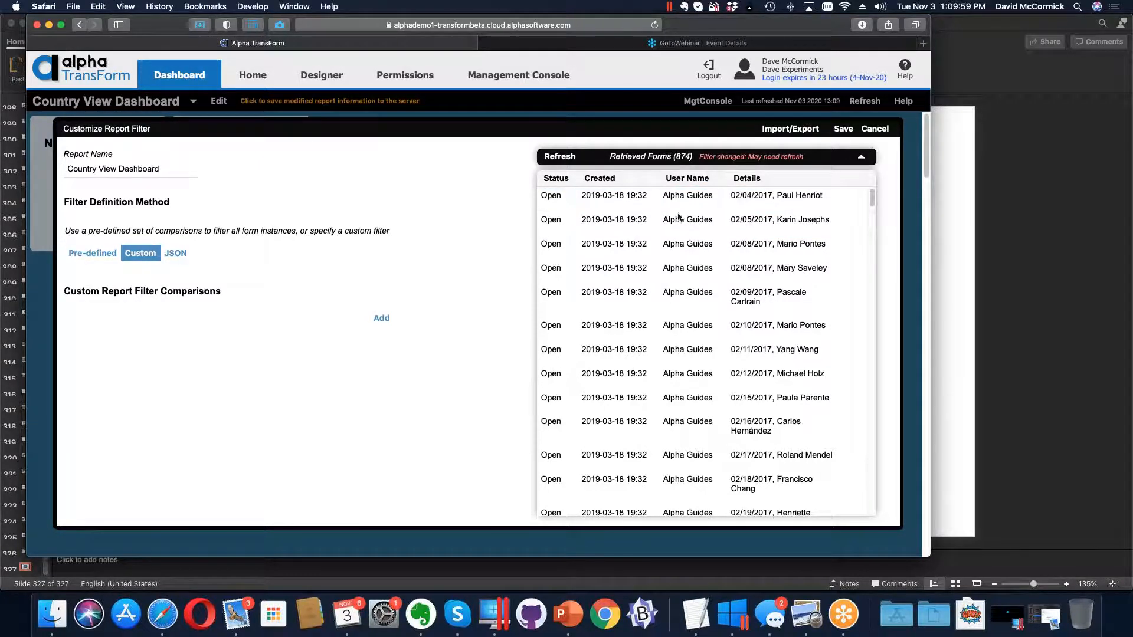
Step: Add a custom report filter comparison of formid Equal invoices and save the report filter
scroll(873, 204, "down", 2)
scroll(873, 203, "up", 3)
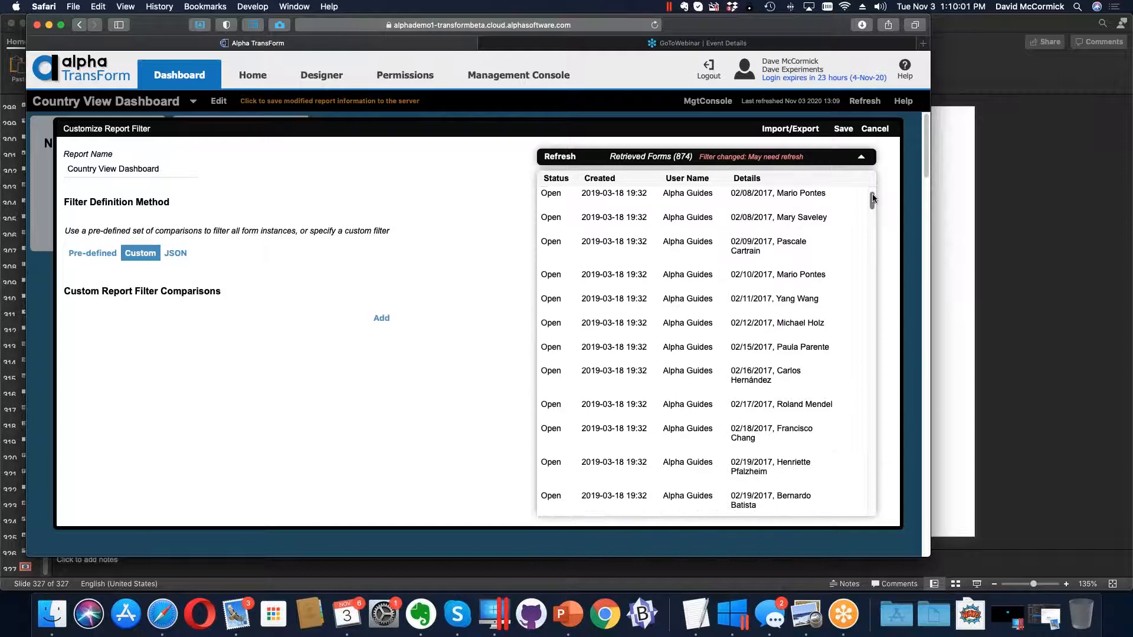
mouse_move(874, 189)
left_mouse_down()
mouse_move(878, 478)
mouse_move(875, 187)
left_mouse_up()
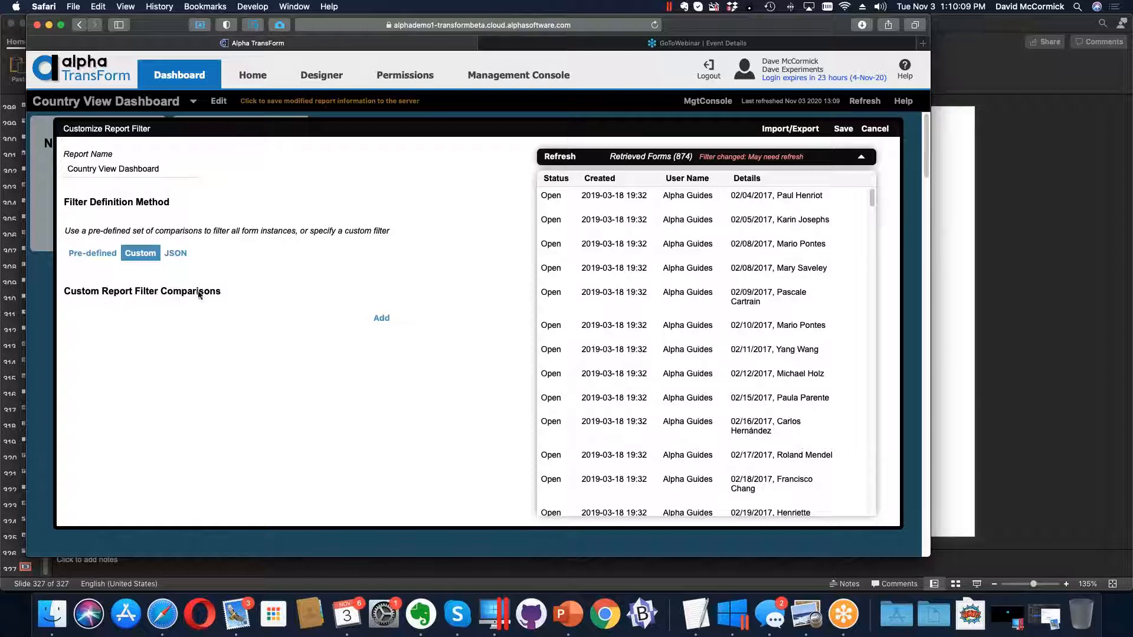
left_click(382, 319)
left_click(192, 335)
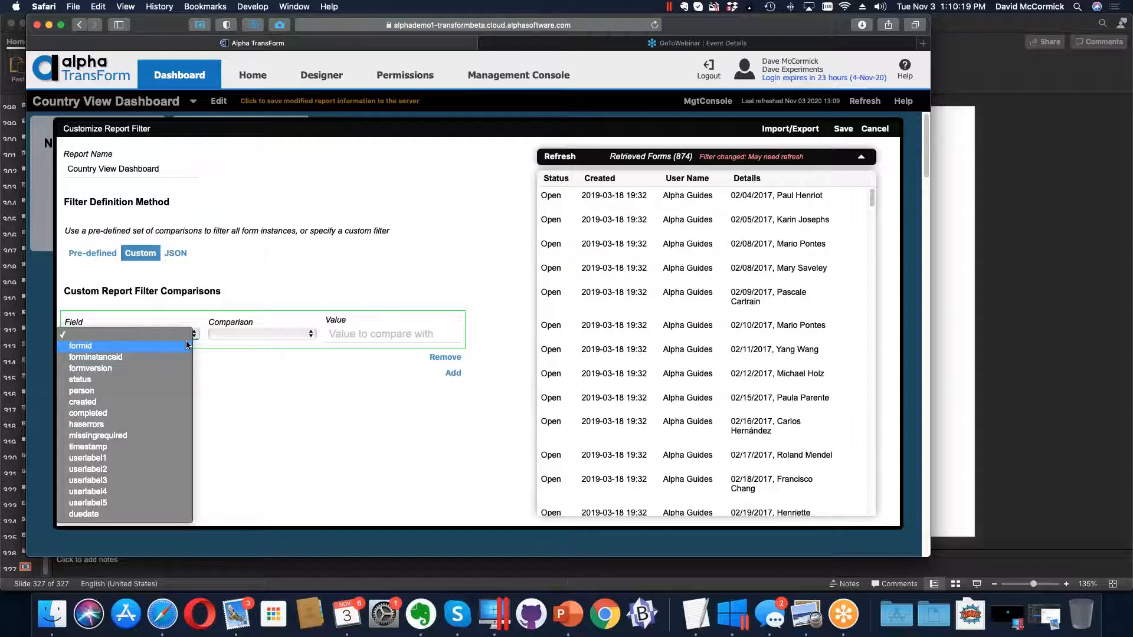
left_click(186, 345)
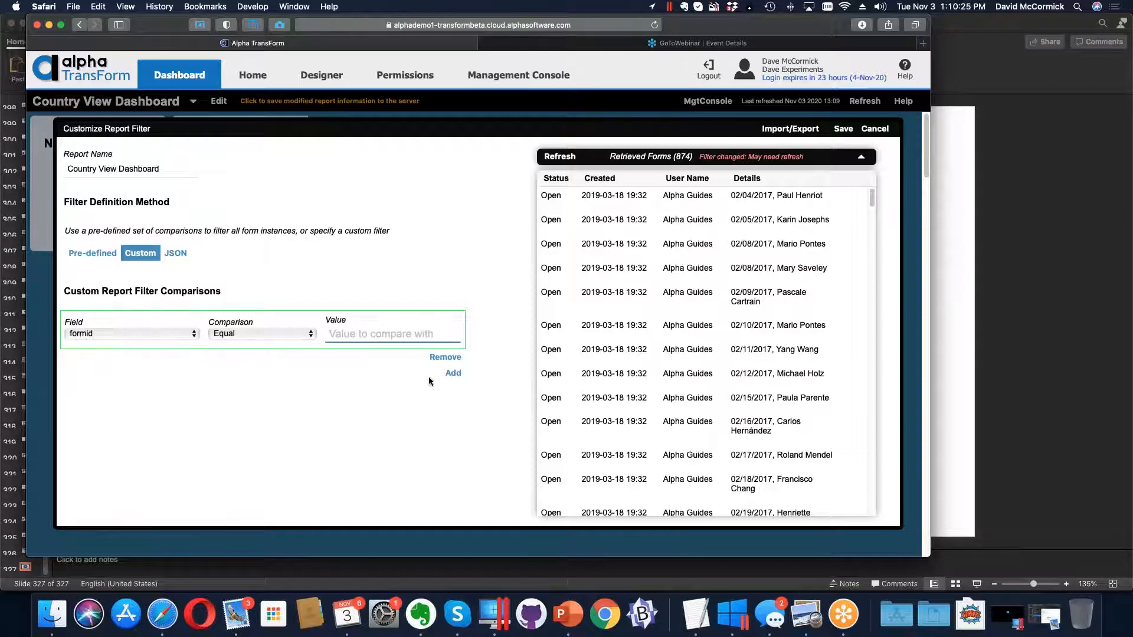
type("invoices")
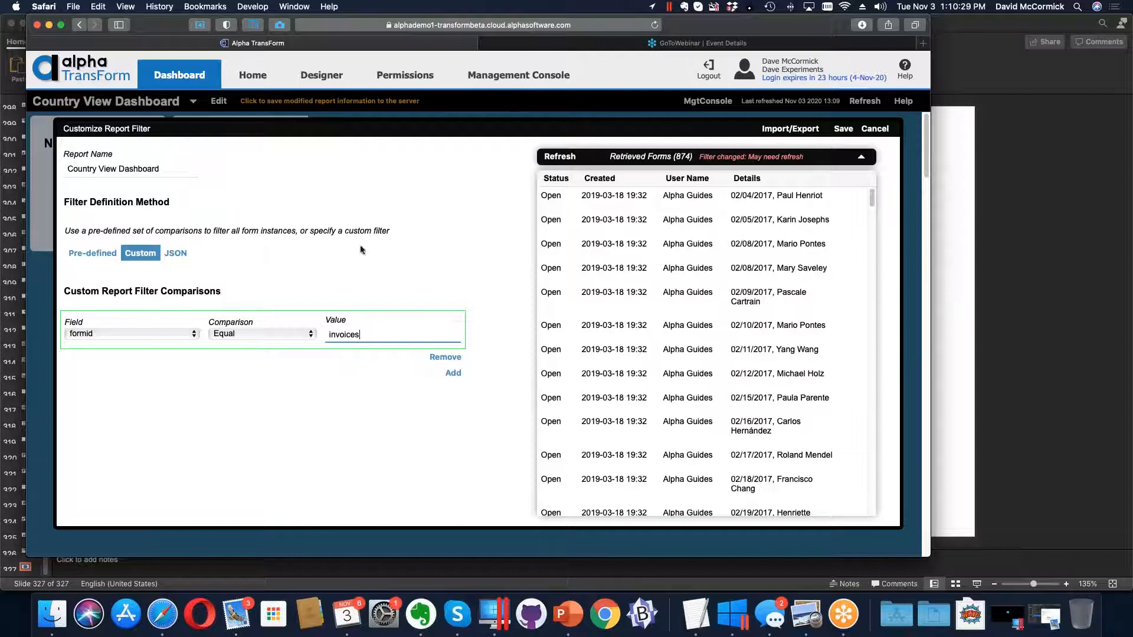
left_click(843, 128)
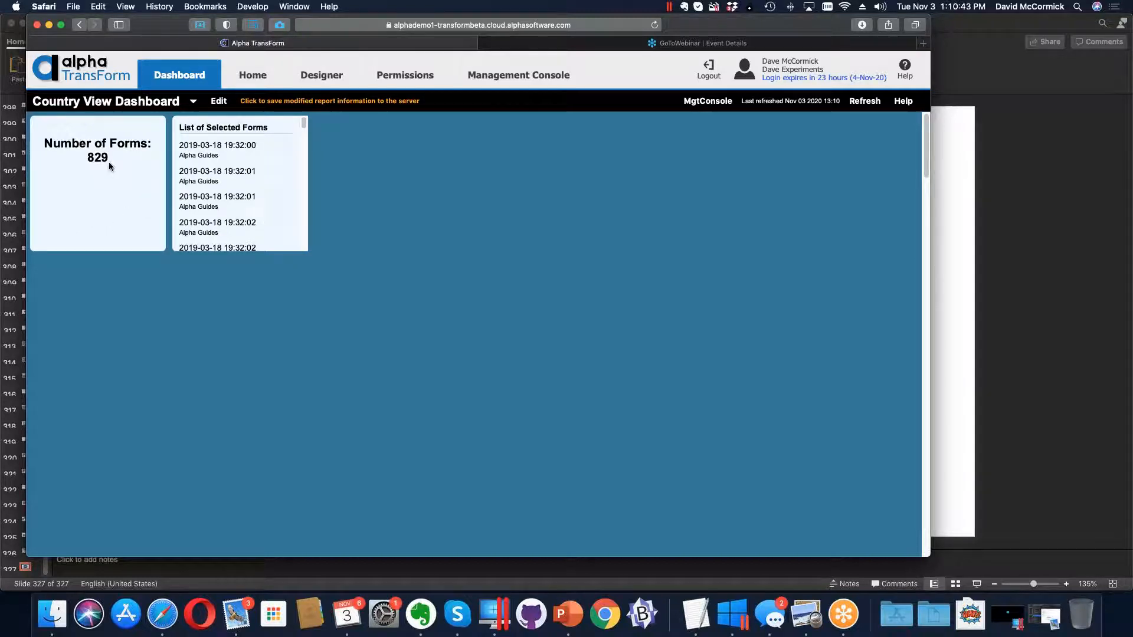
Step: Duplicate the List of Selected Forms item on the Country View Dashboard
left_click_drag(305, 120, 305, 119)
mouse_move(238, 126)
left_click(180, 125)
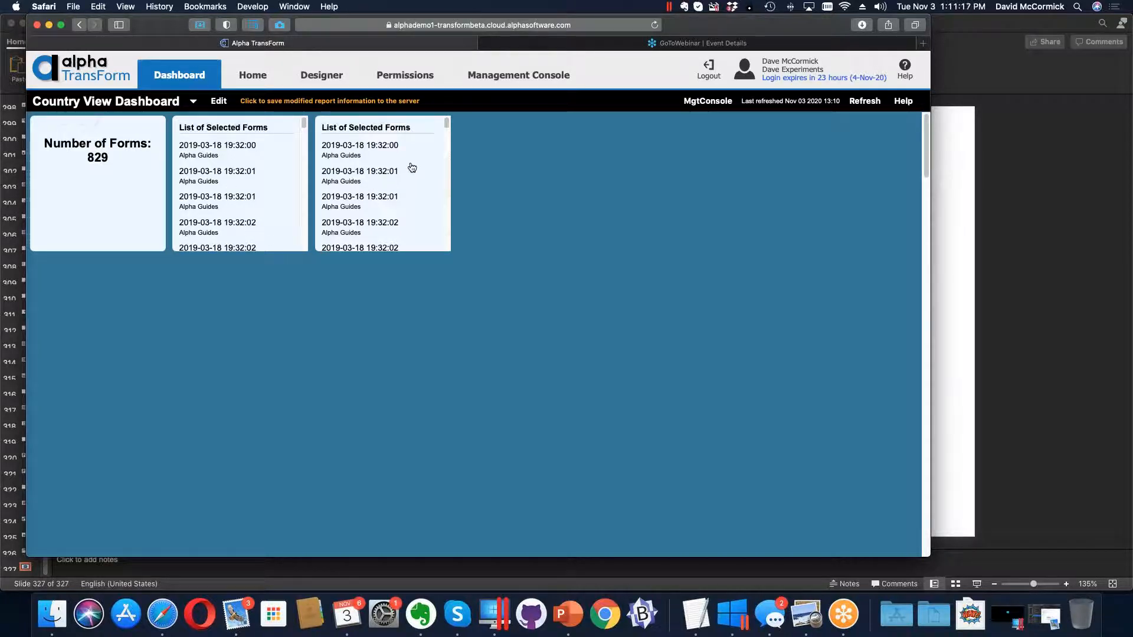
Step: Open the duplicated list item's customization and set its item type to Template
mouse_move(383, 125)
left_click(382, 124)
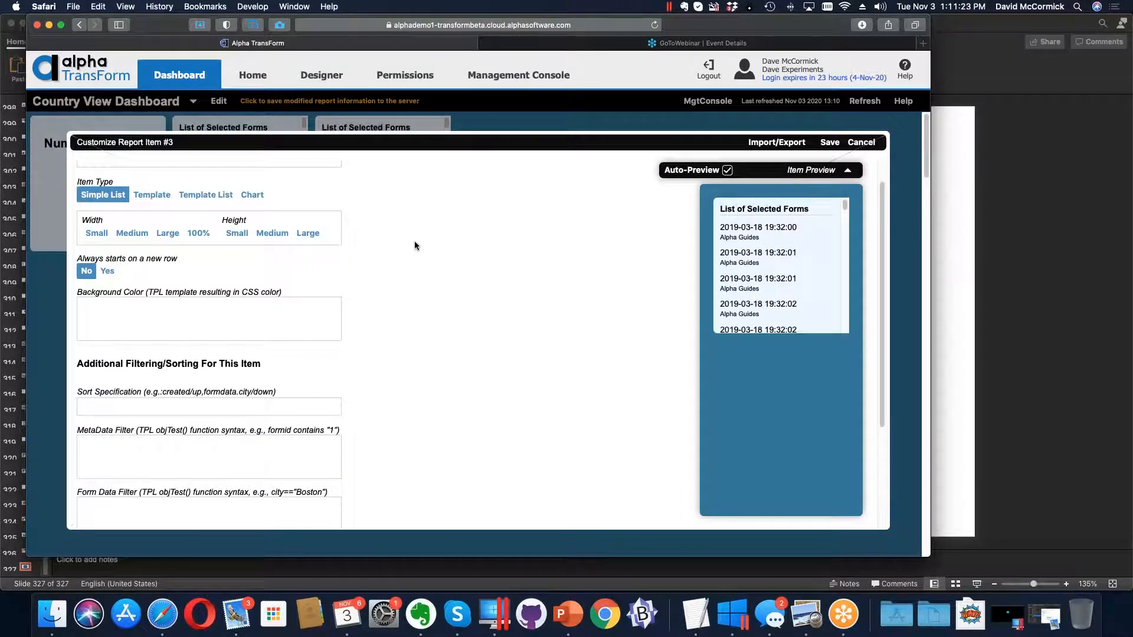
scroll(414, 240, "up", 2)
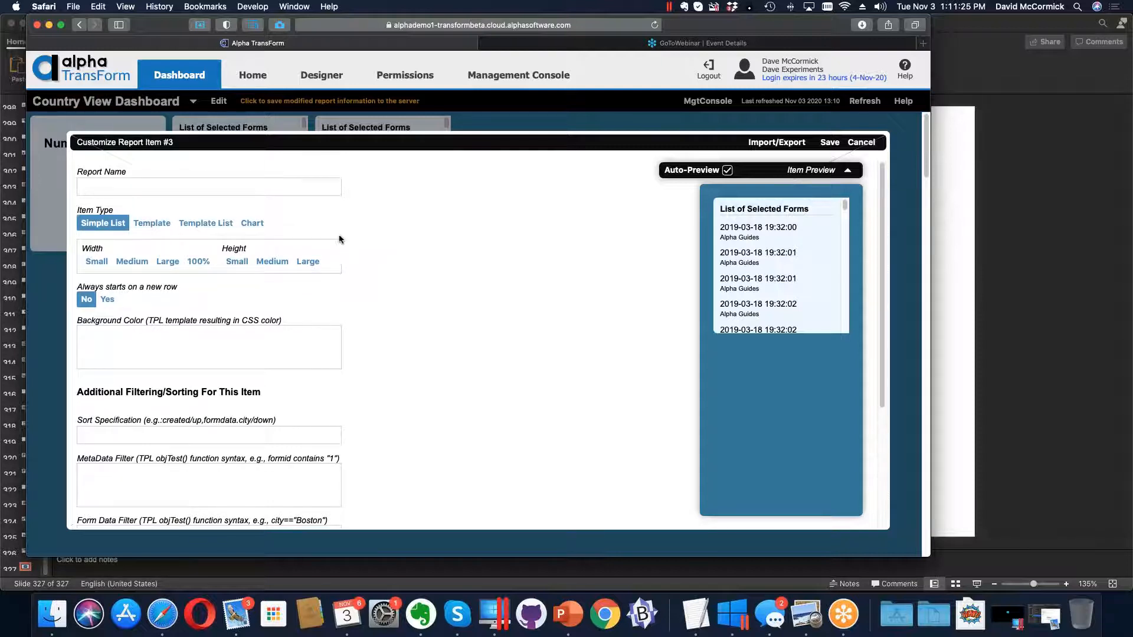
scroll(345, 235, "down", 2)
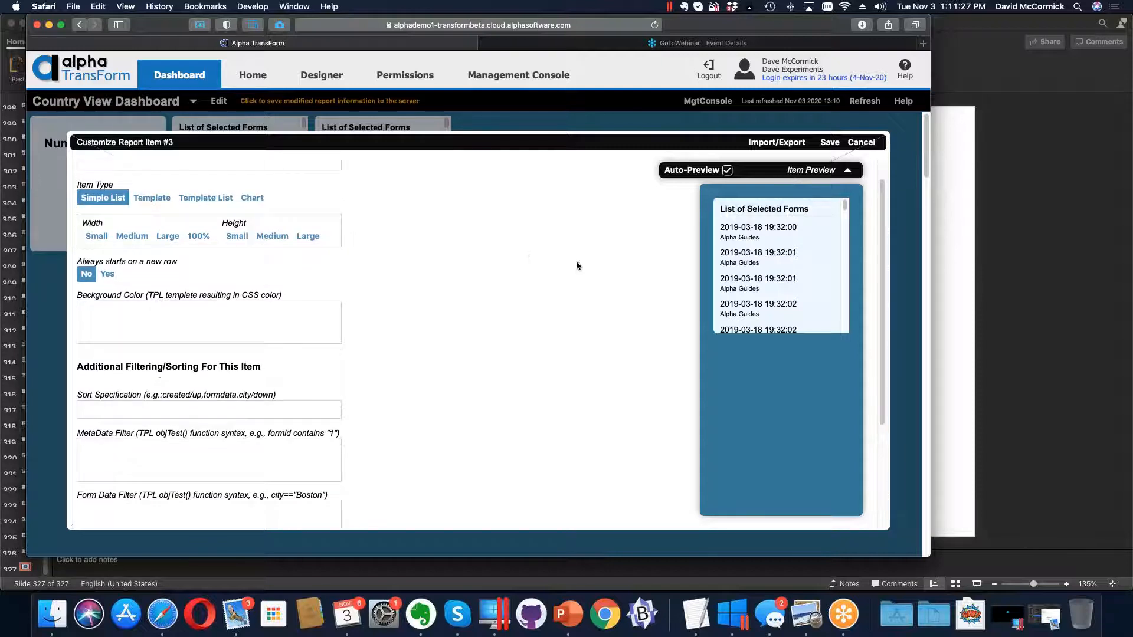
left_click(152, 199)
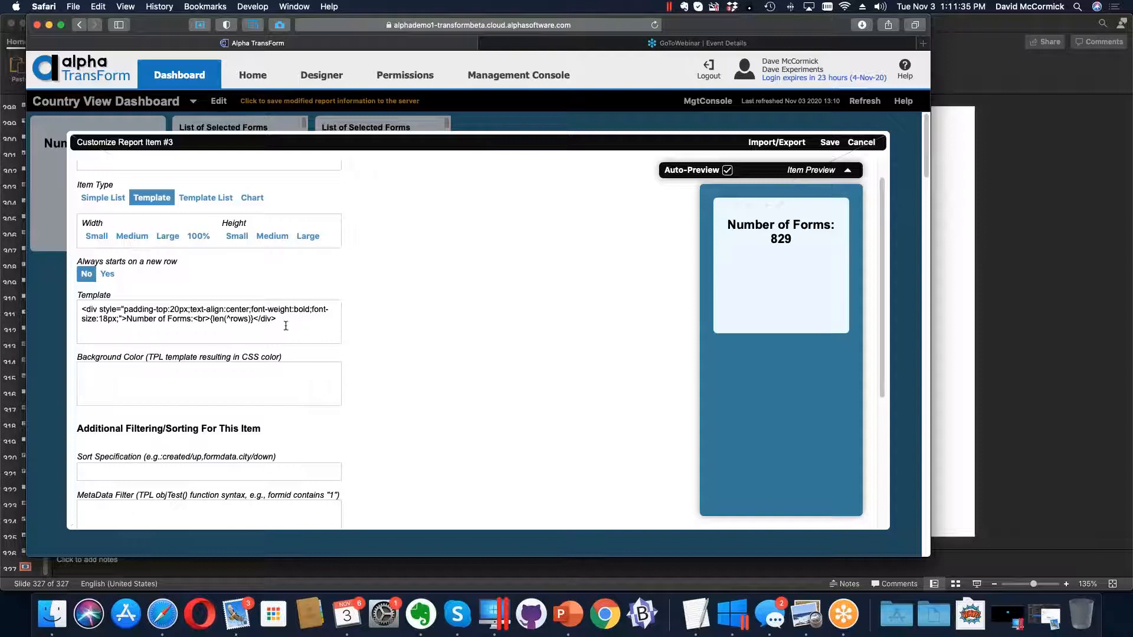
Step: Make the third report item a Bar Chart set to display count of different X values
left_click(223, 204)
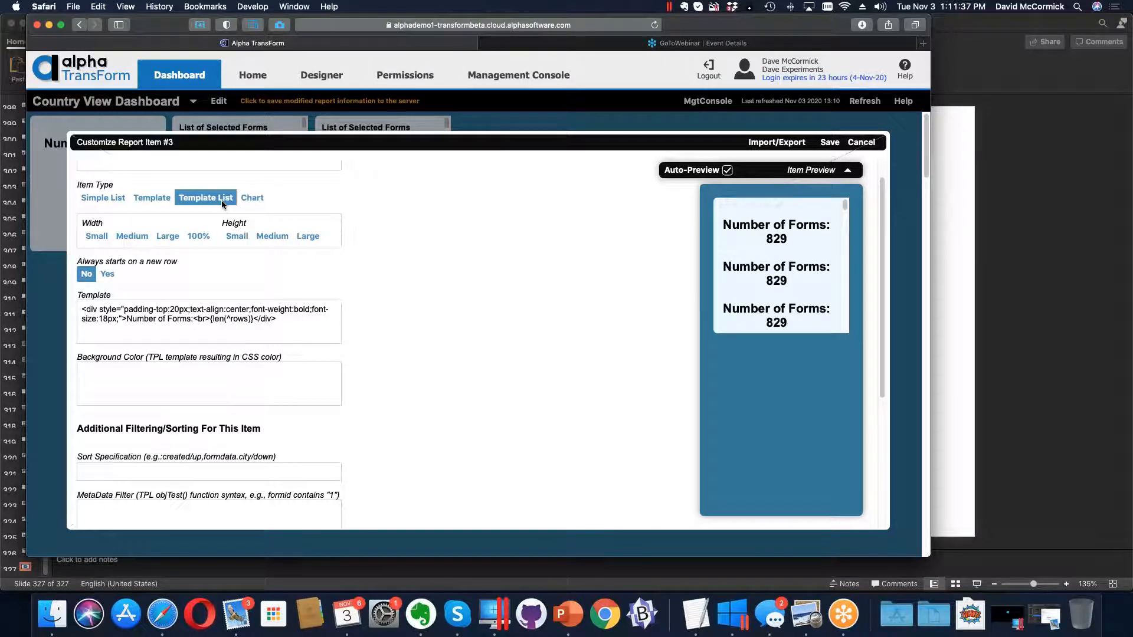
left_click(253, 199)
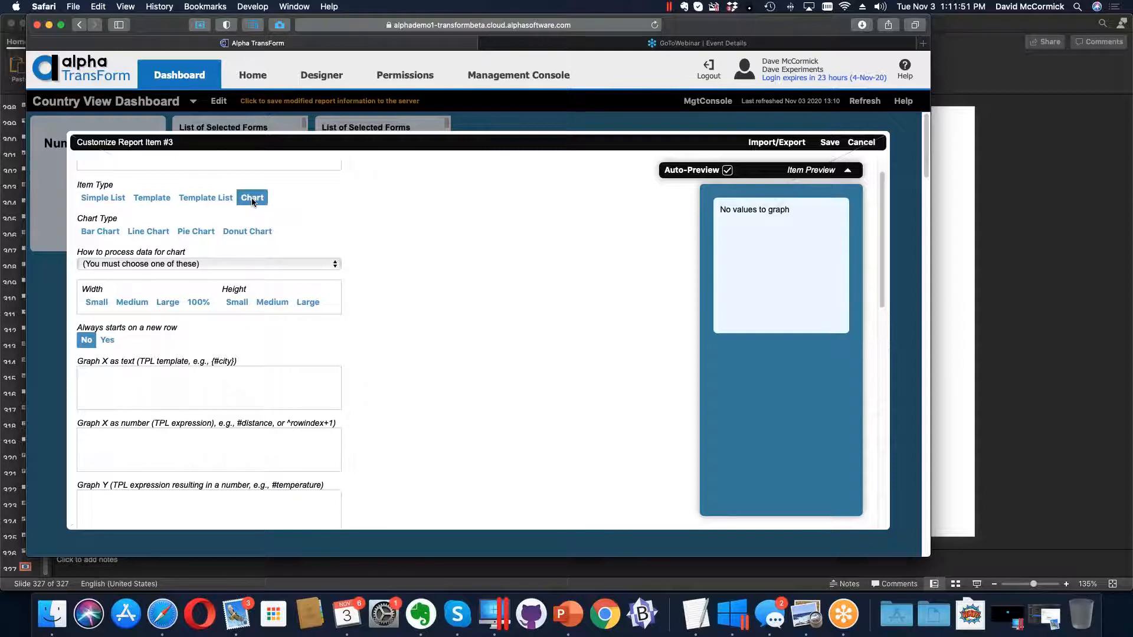
left_click(111, 234)
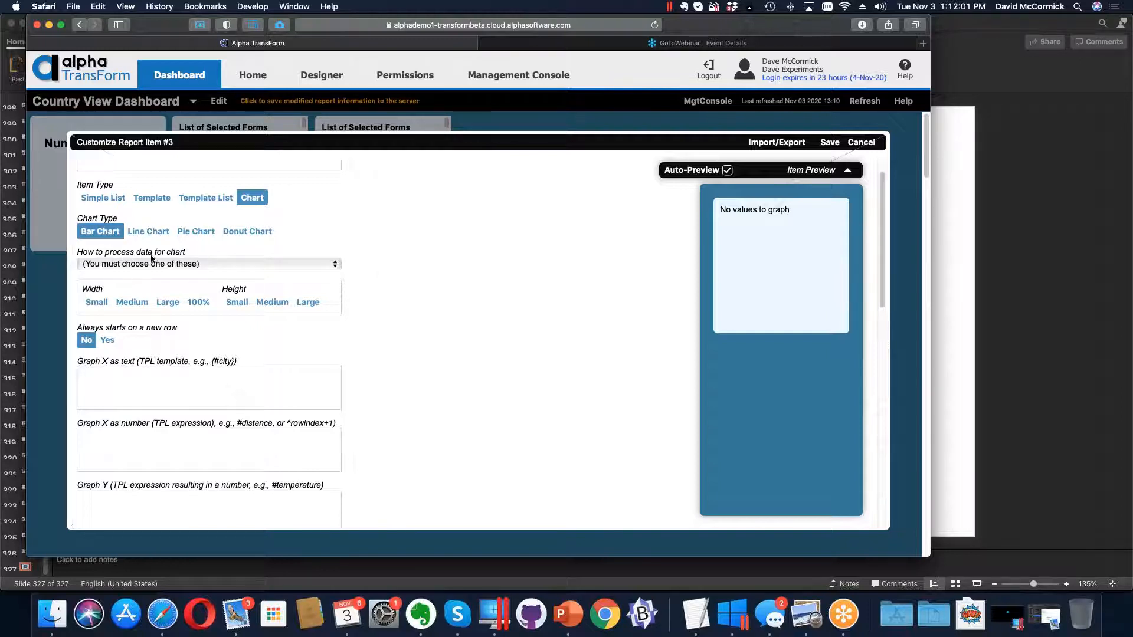
left_click(312, 263)
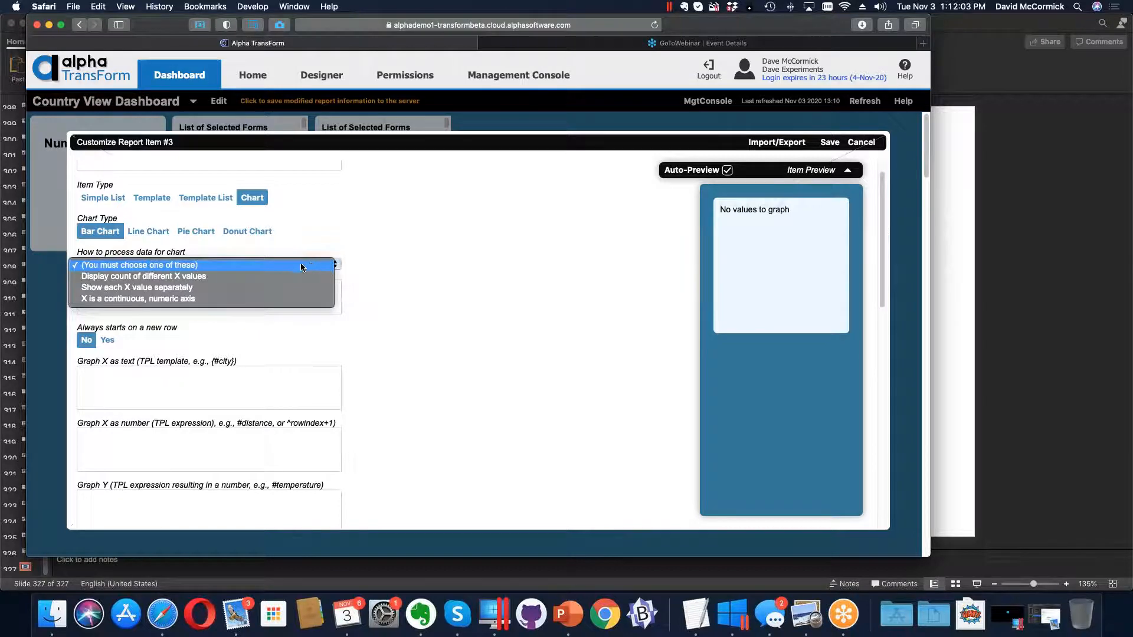
left_click(257, 277)
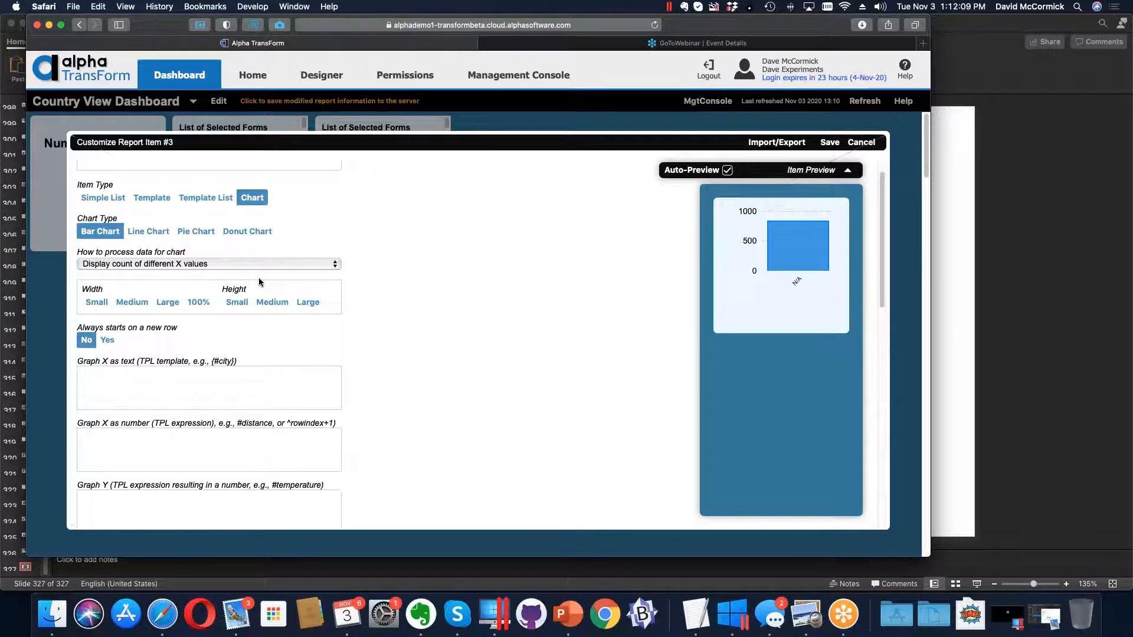
Step: Set the bar chart's Graph X as text template to {#city} and save the report item
left_click(231, 388)
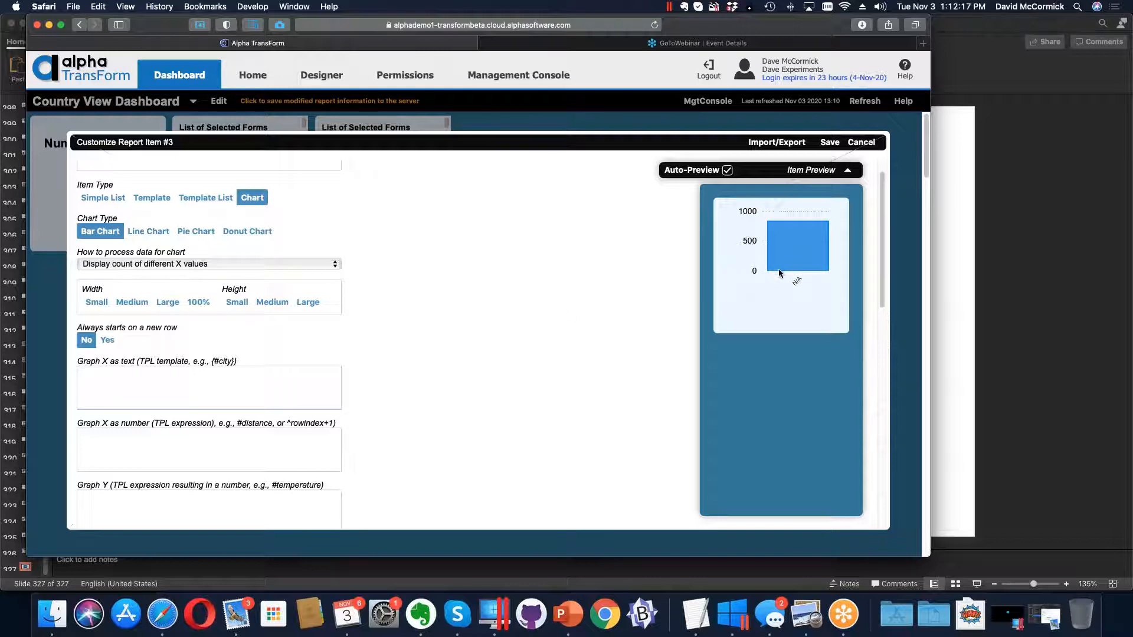
left_click(211, 389)
type("{#city")
left_click(215, 437)
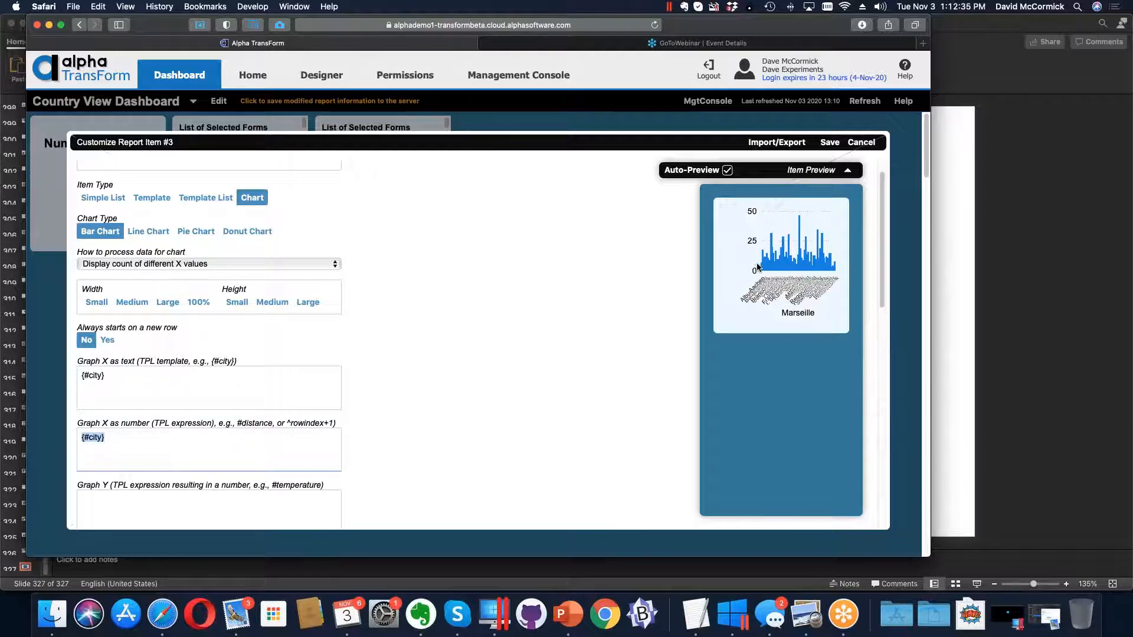
left_click(828, 149)
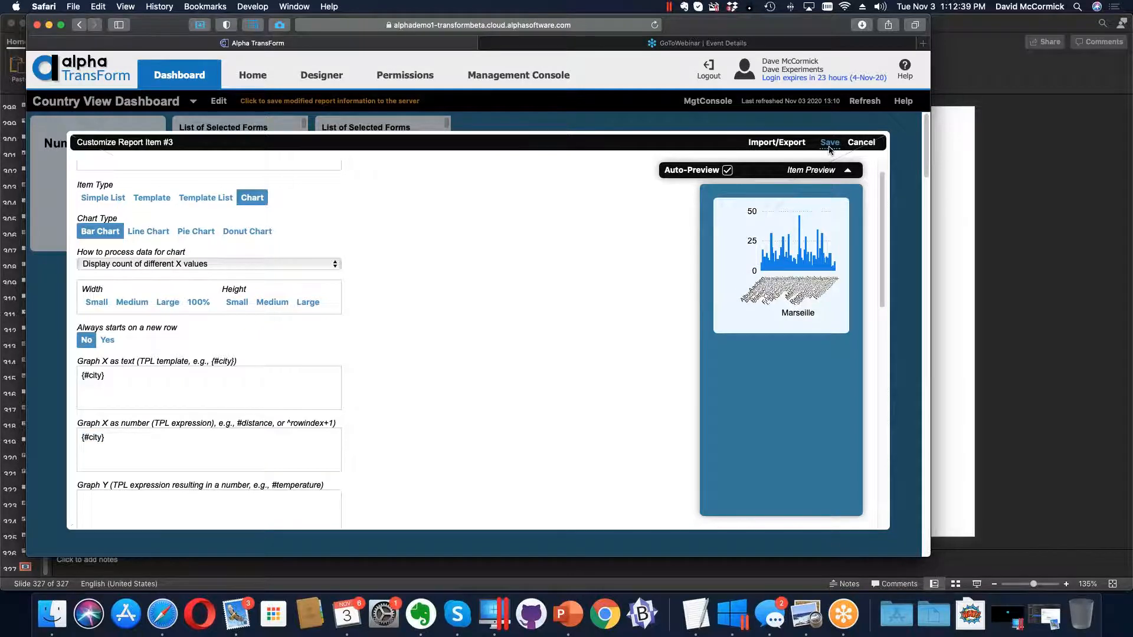
left_click(829, 149)
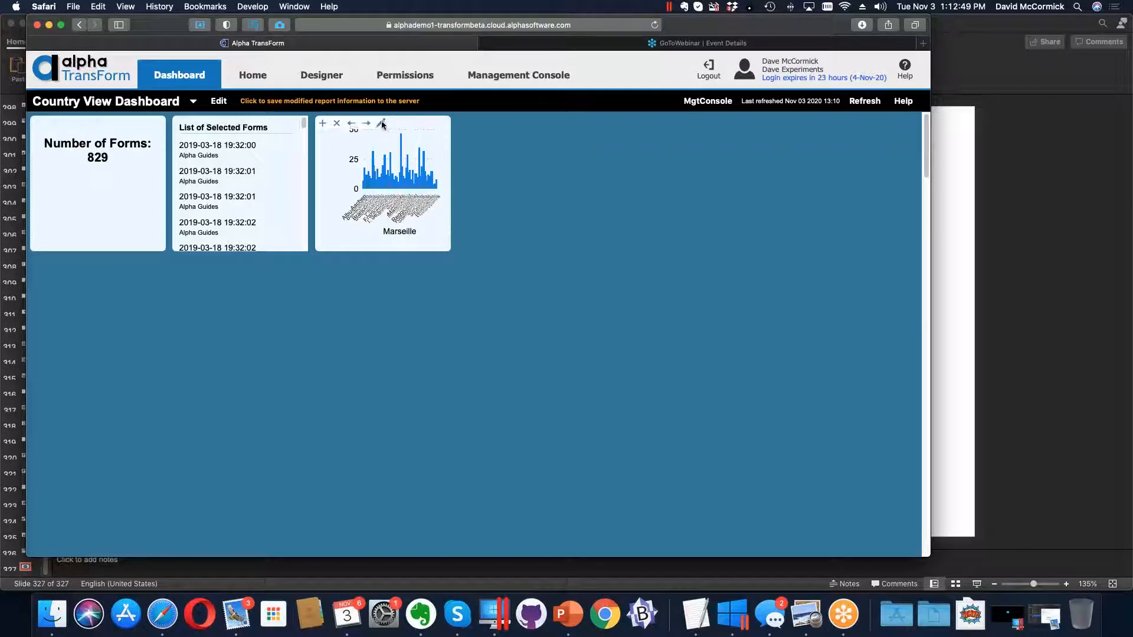
Step: Reopen the chart item's customization and replace its Graph X as text template with {#country}
left_click(381, 124)
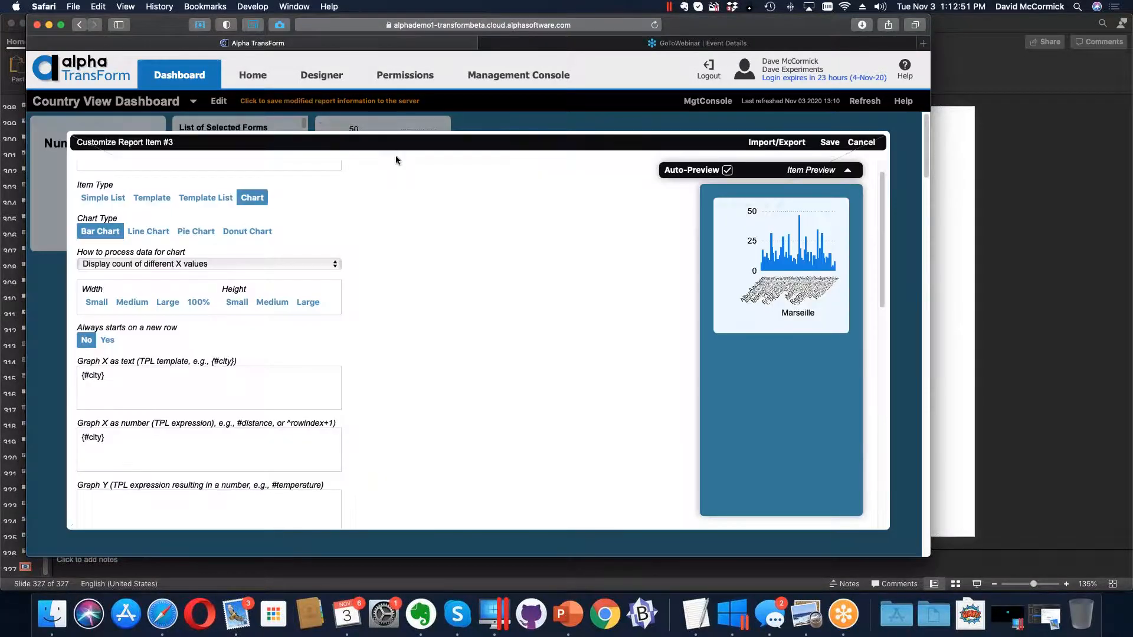
left_click_drag(117, 373, 26, 371)
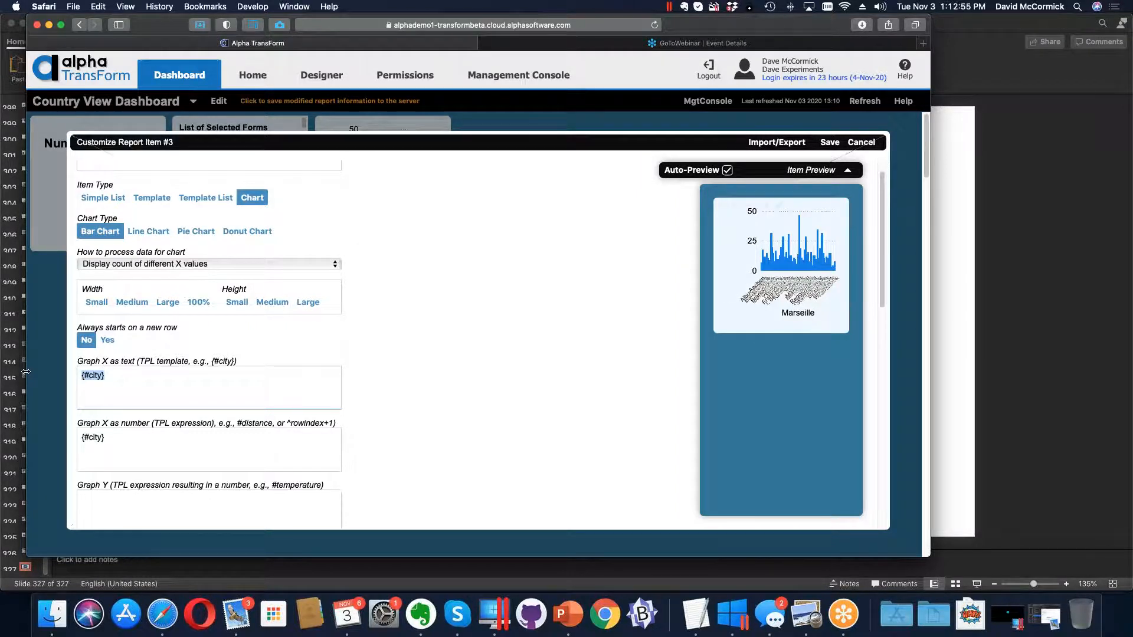
type("{#countr")
left_click(177, 445)
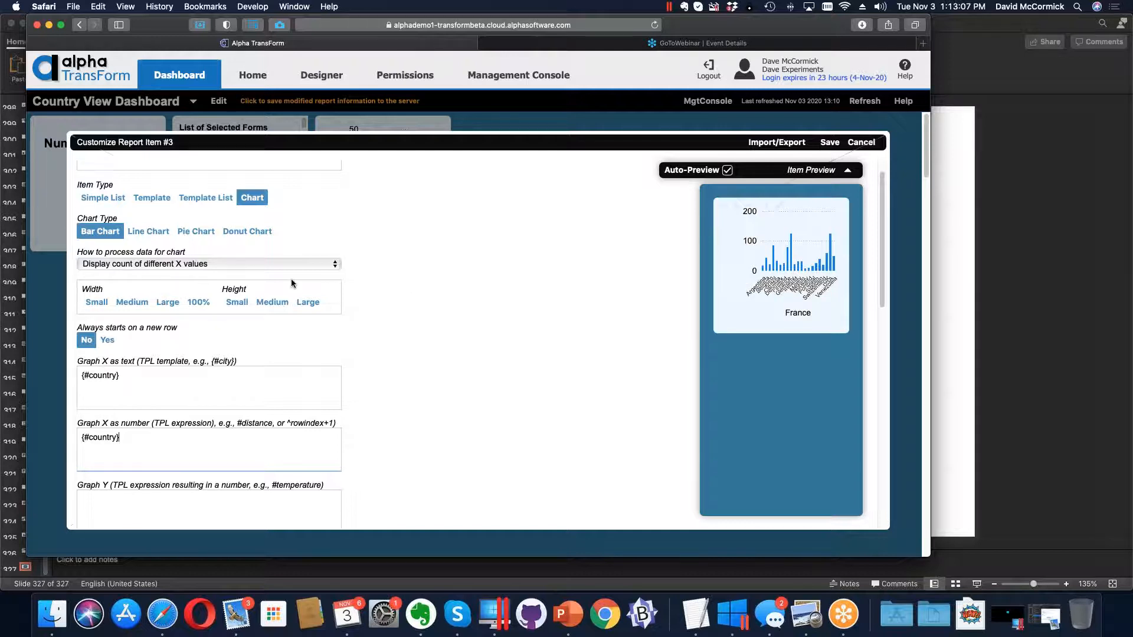
Step: Set the country chart's width and height to Medium and save the report item
scroll(291, 279, "up", 1)
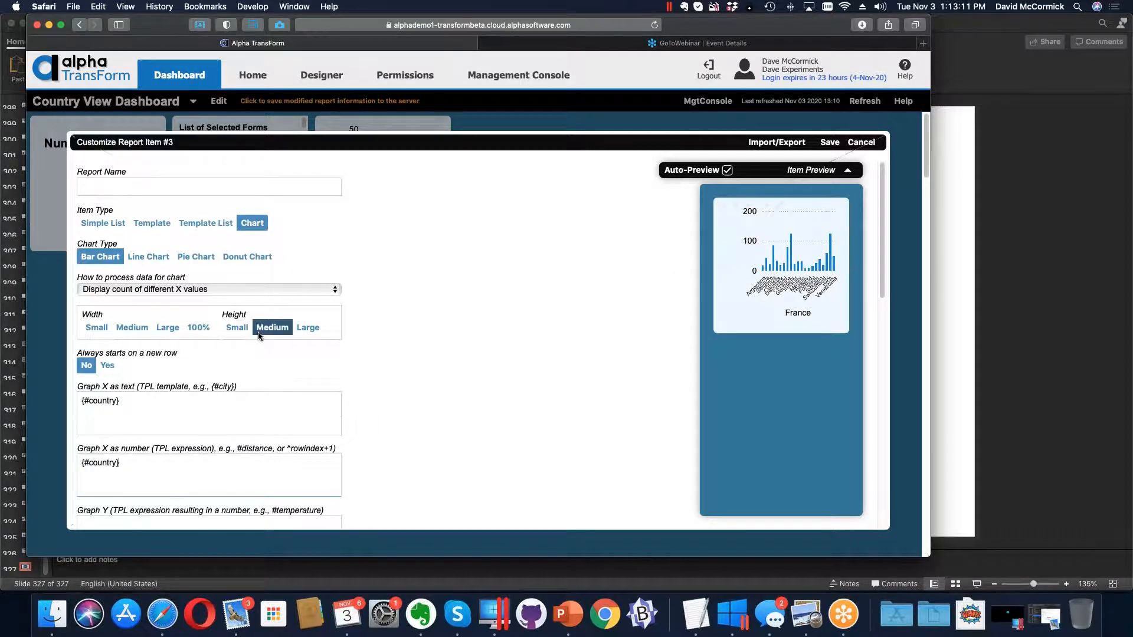
scroll(259, 335, "down", 5)
scroll(298, 313, "up", 5)
left_click(132, 327)
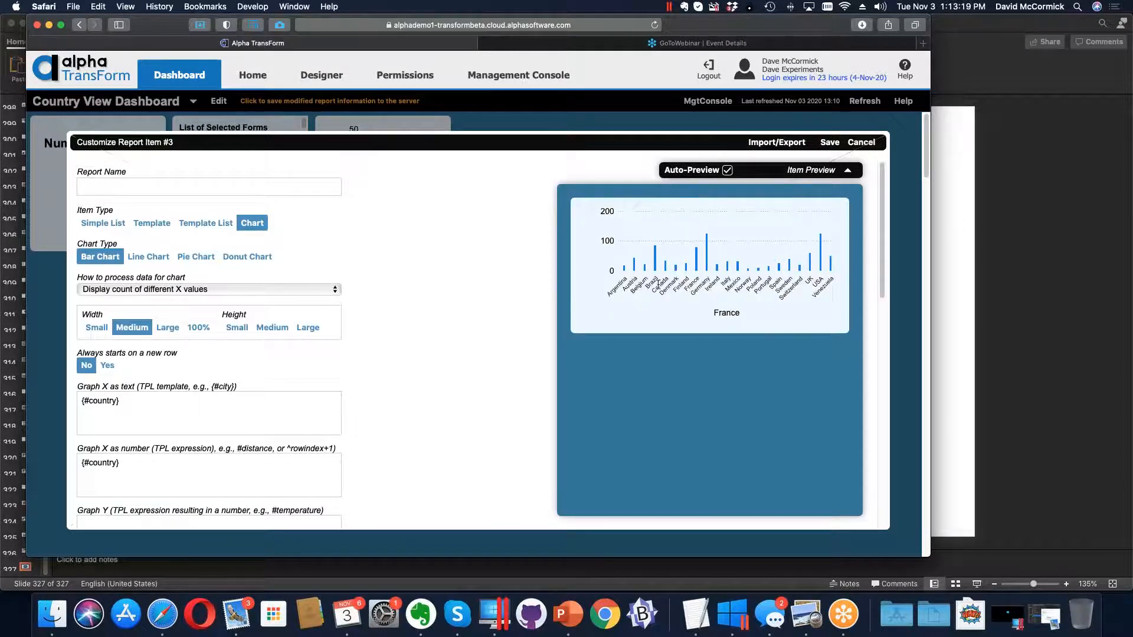
left_click(272, 328)
left_click(305, 328)
left_click(282, 327)
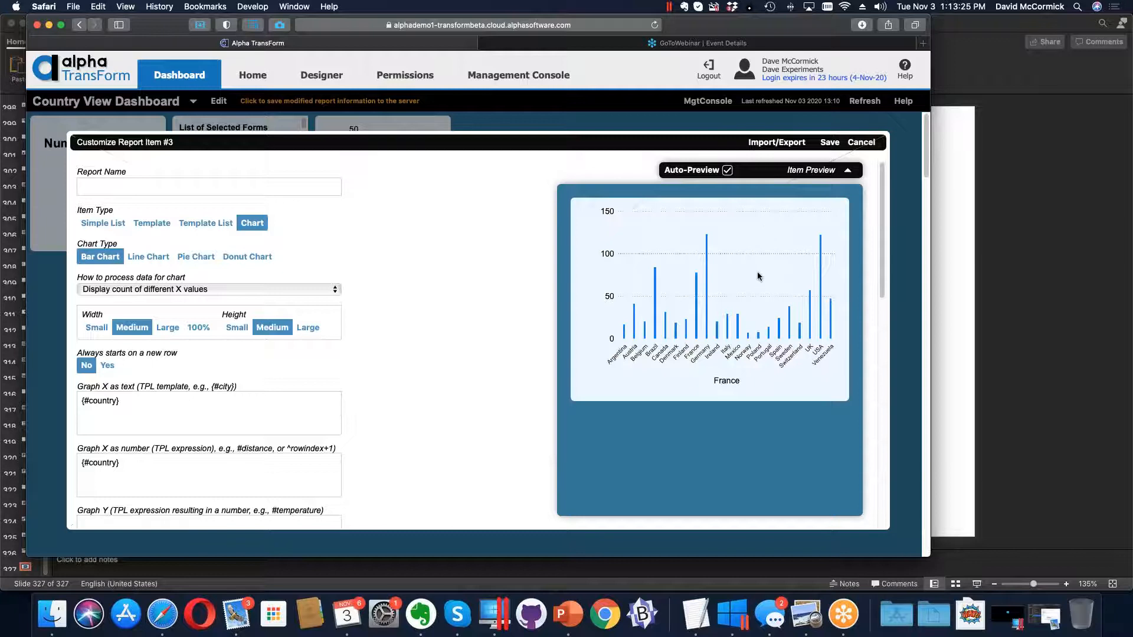
left_click(827, 144)
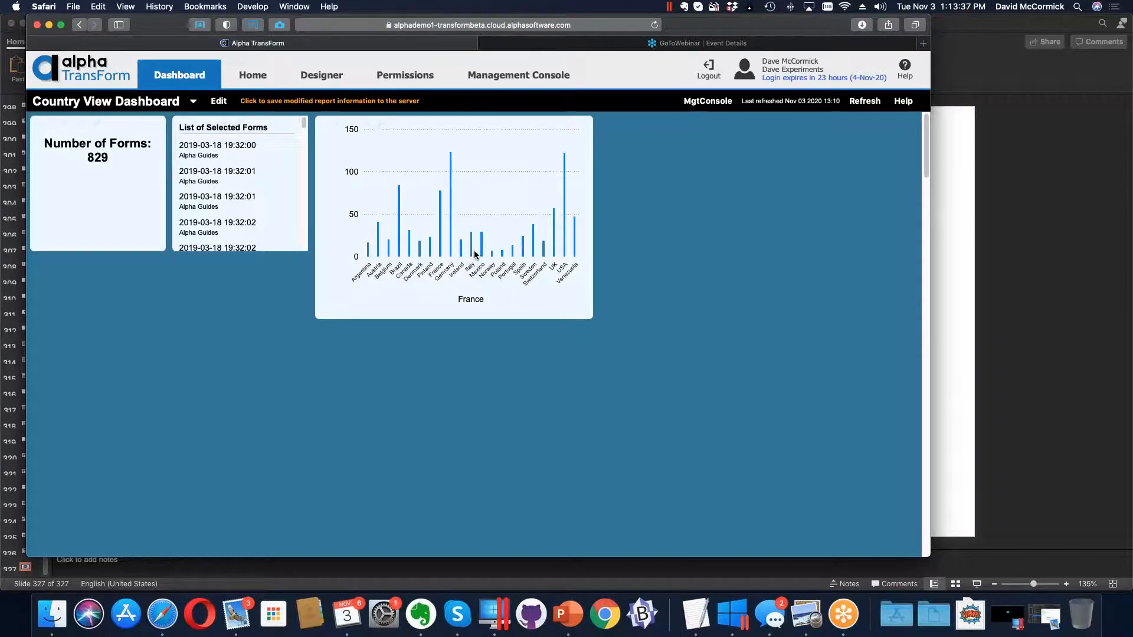
Step: Check the report filter without changing it, and set the chart item's Graph X as text template back to {#city}
left_click(218, 102)
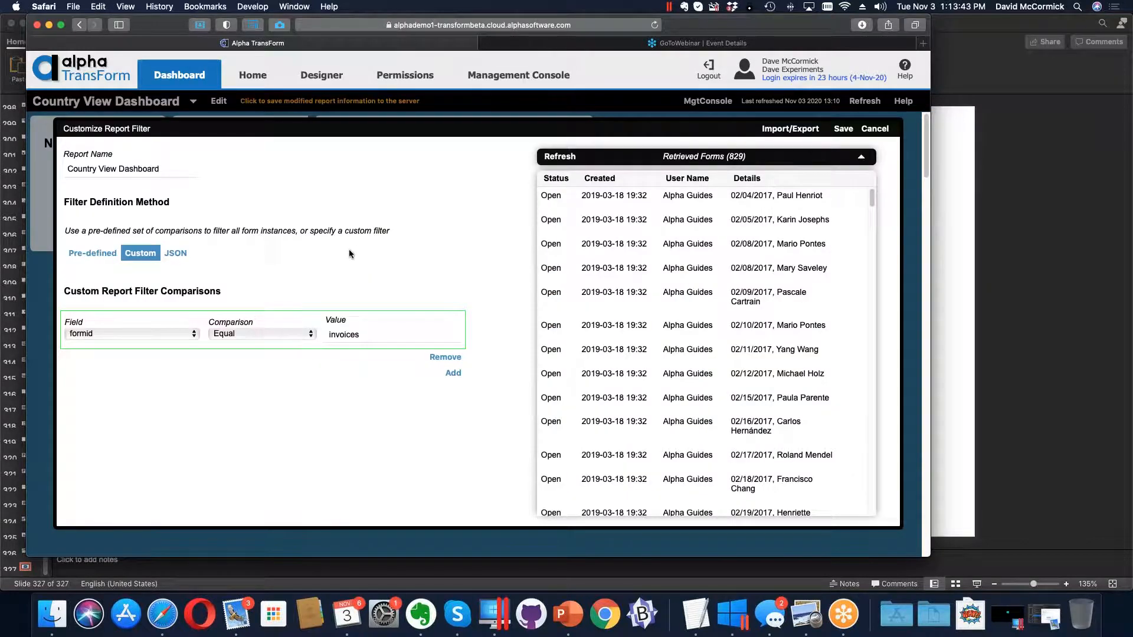
left_click(872, 130)
mouse_move(381, 125)
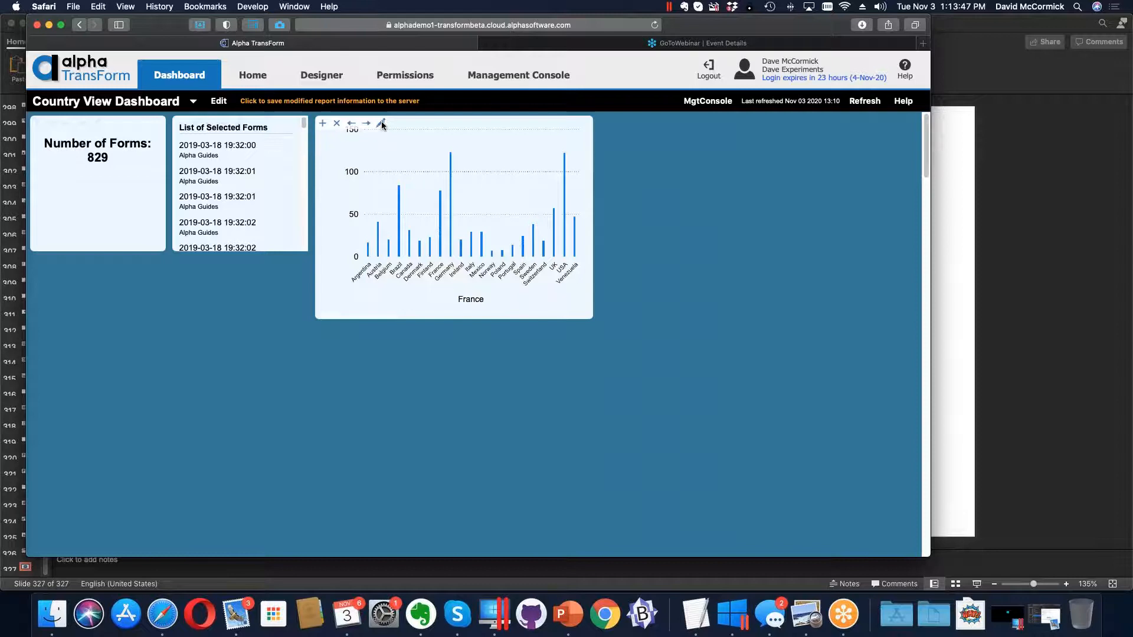
left_click(381, 123)
scroll(258, 367, "down", 3)
left_click_drag(119, 323, 60, 319)
type("{#city")
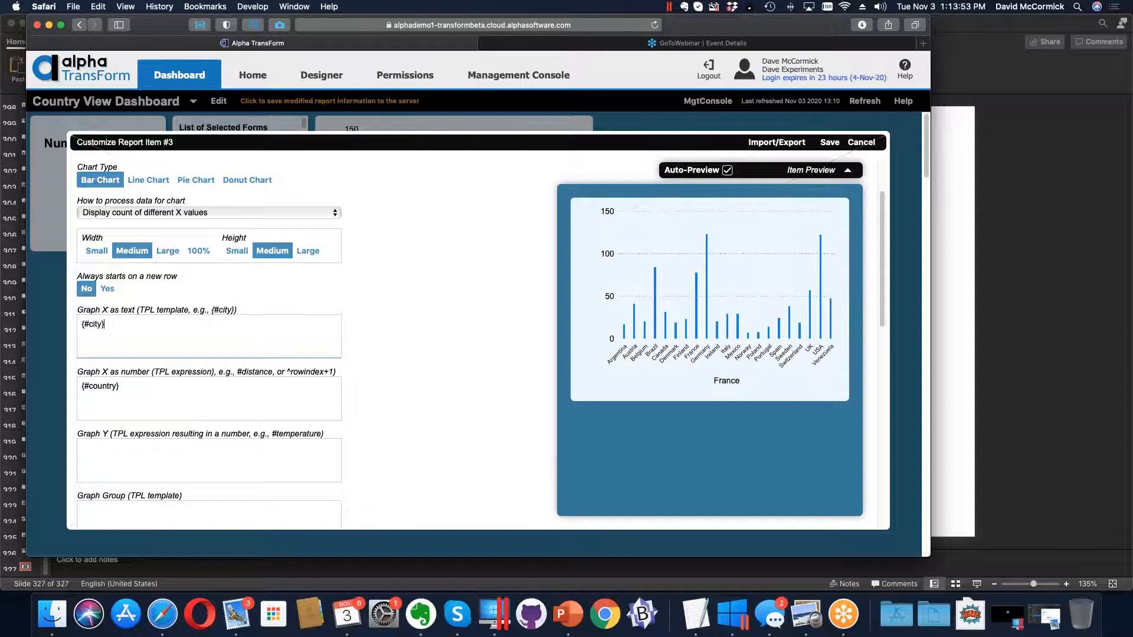
key("Tab")
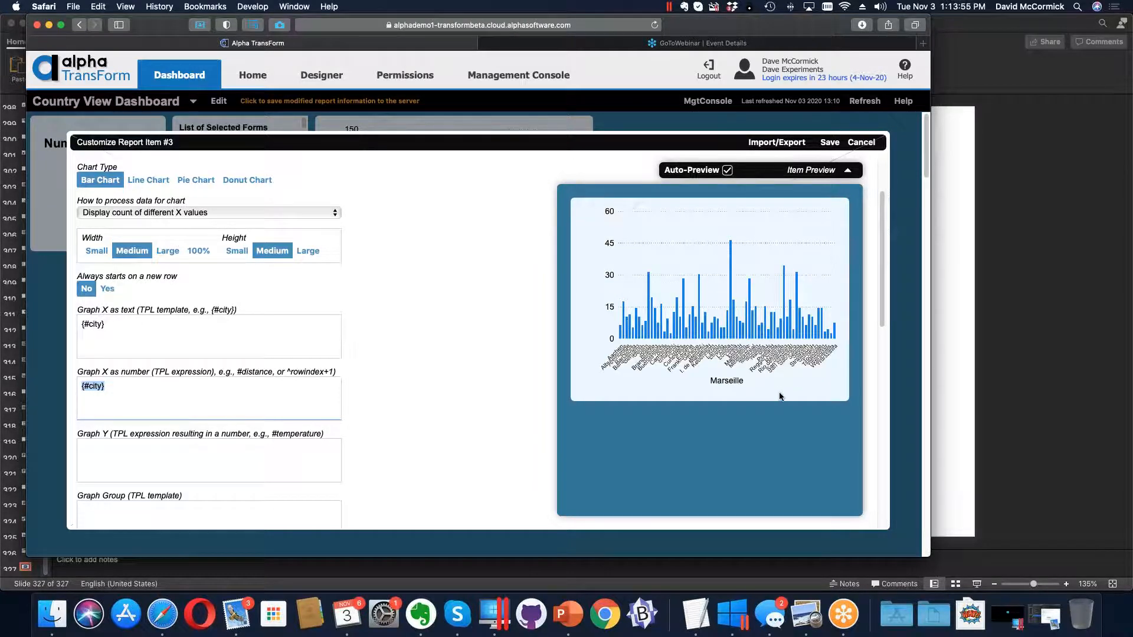
Step: Set the city chart's width to 100%, make it always start on a new row, and save the item
left_click(168, 253)
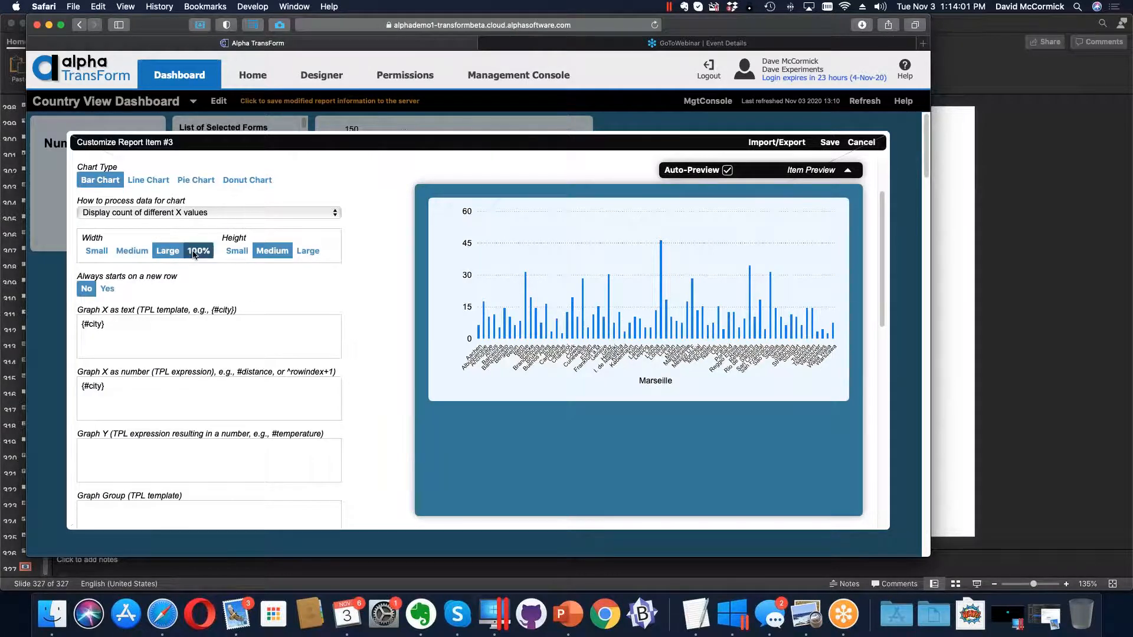
left_click(194, 252)
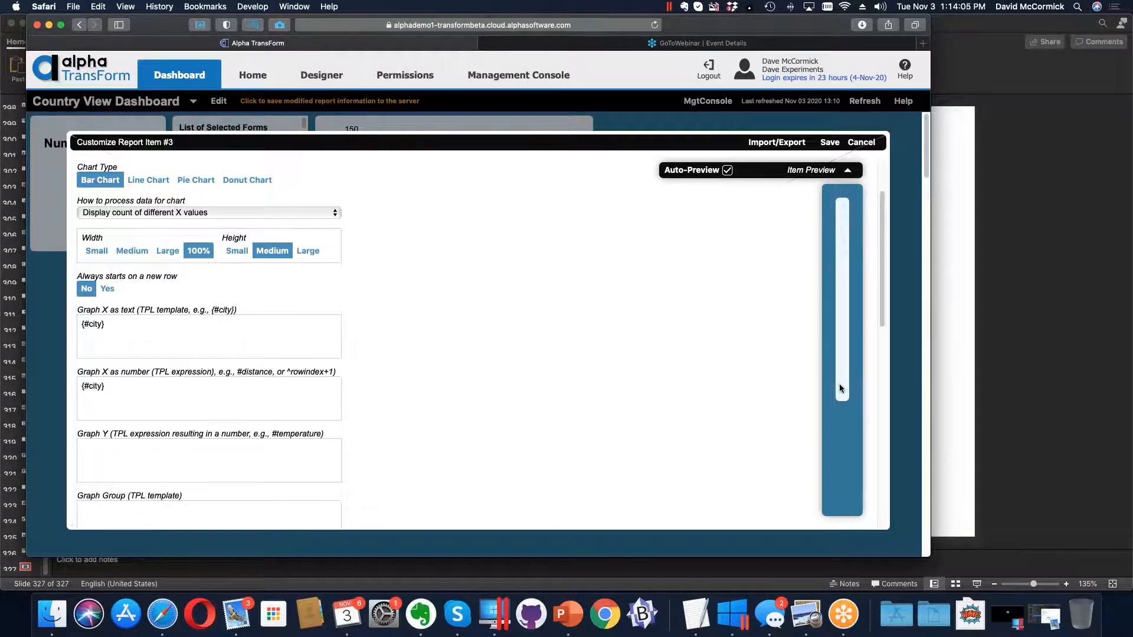
left_click(108, 290)
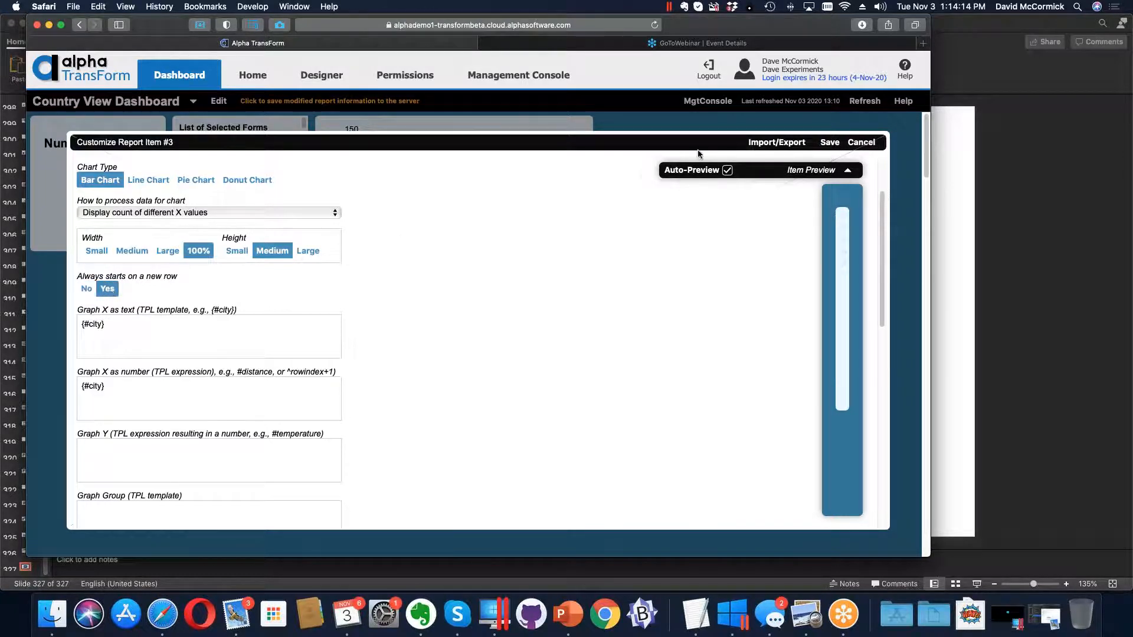
left_click(829, 145)
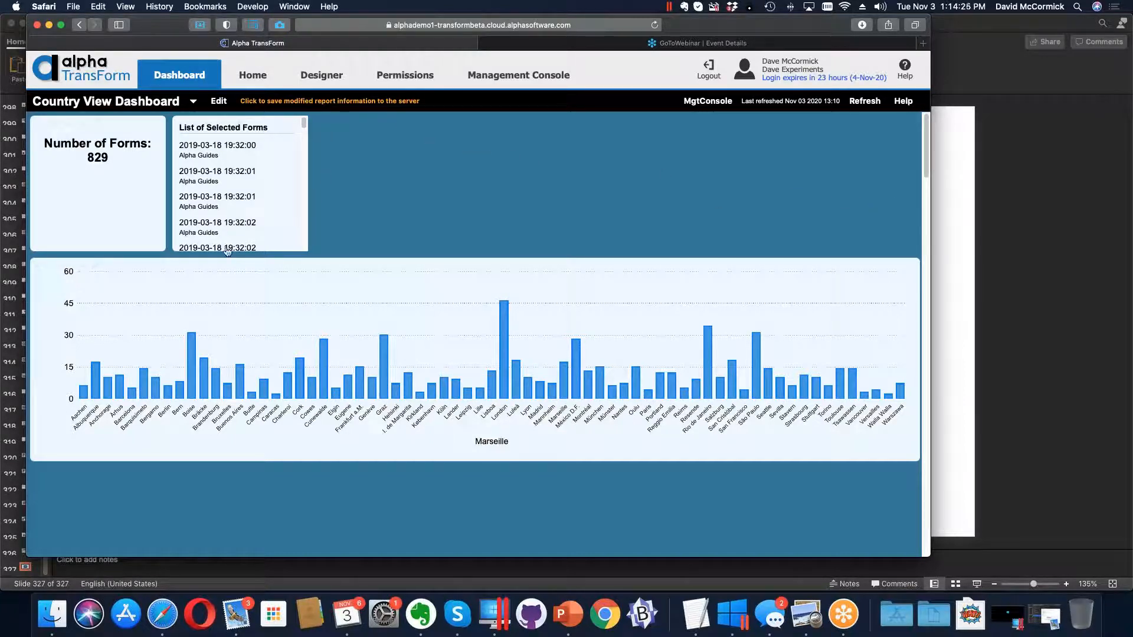
Step: Change both the width and height of the city chart to Large and save the item
left_click(97, 265)
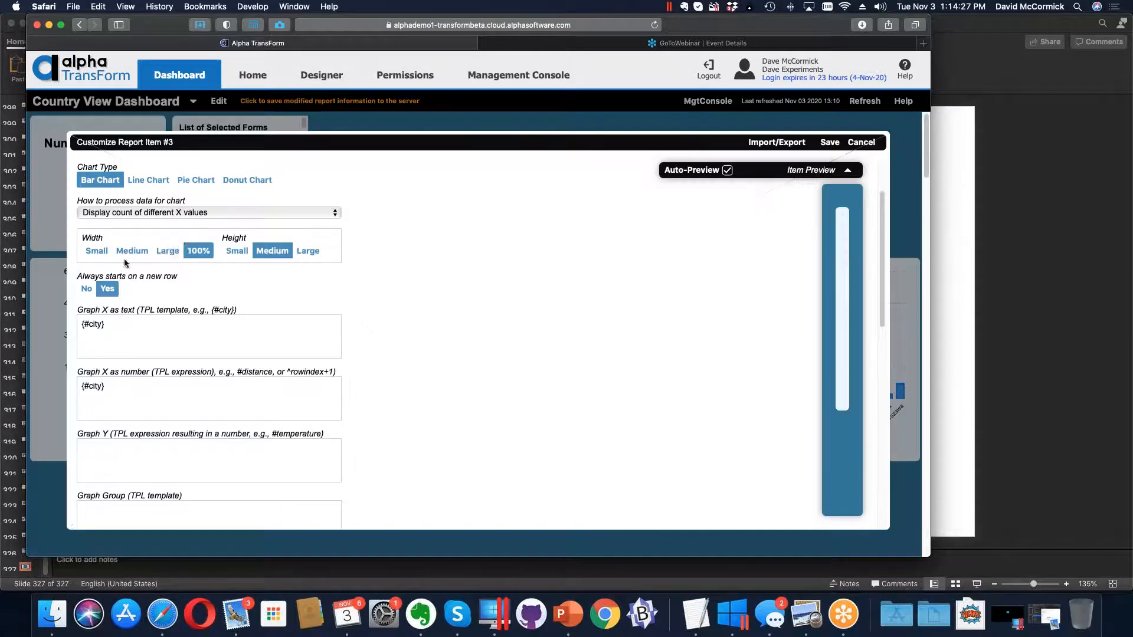
left_click(306, 252)
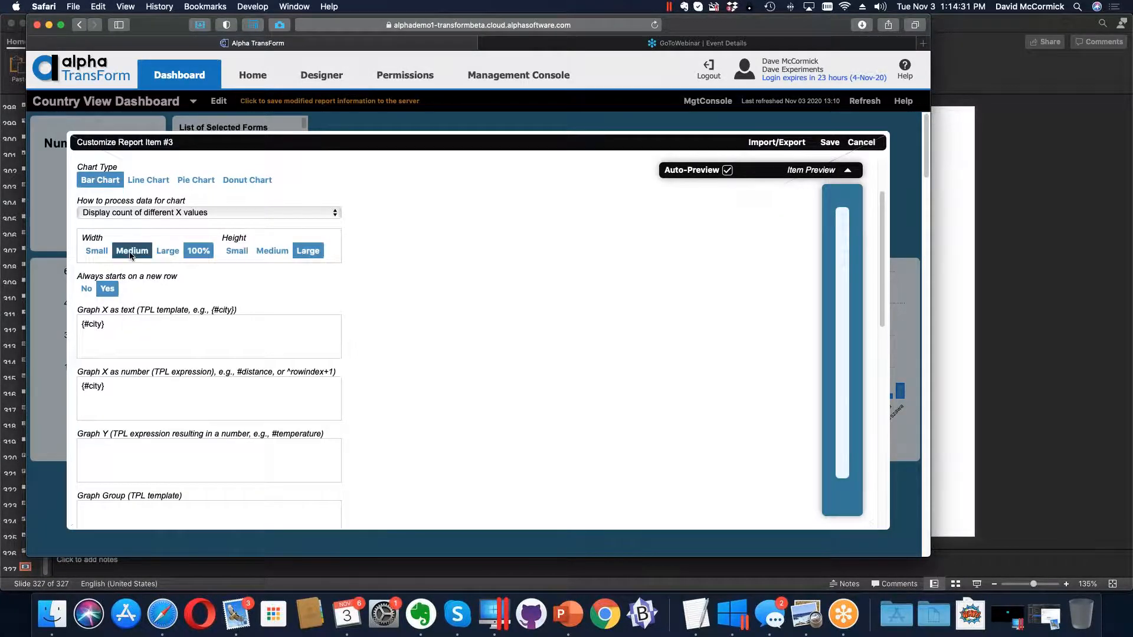
left_click(168, 251)
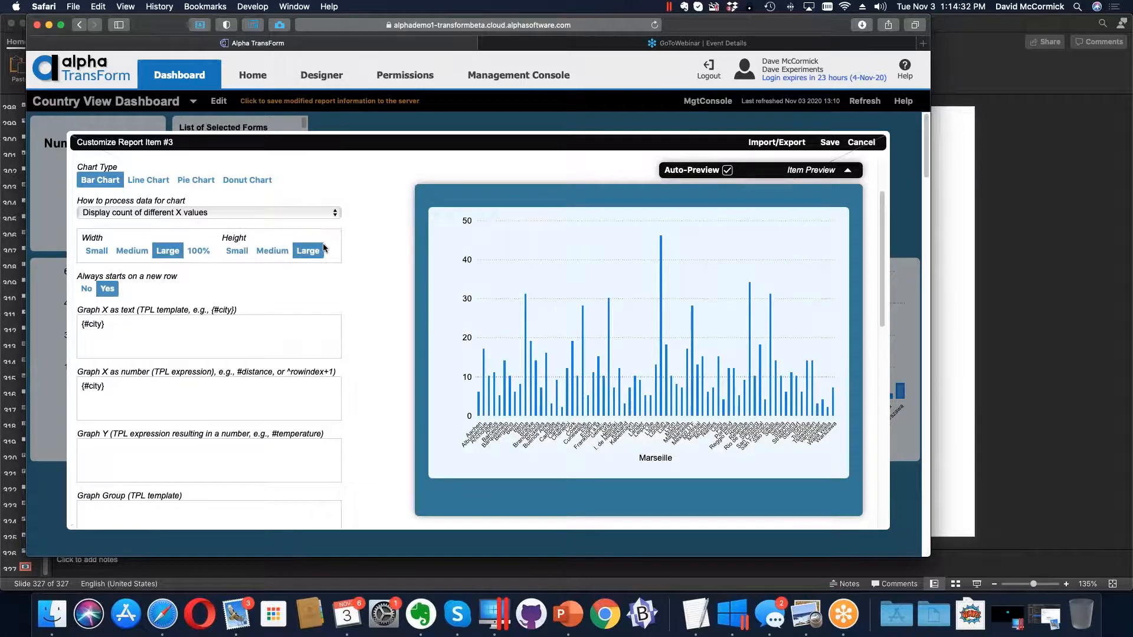
left_click(830, 142)
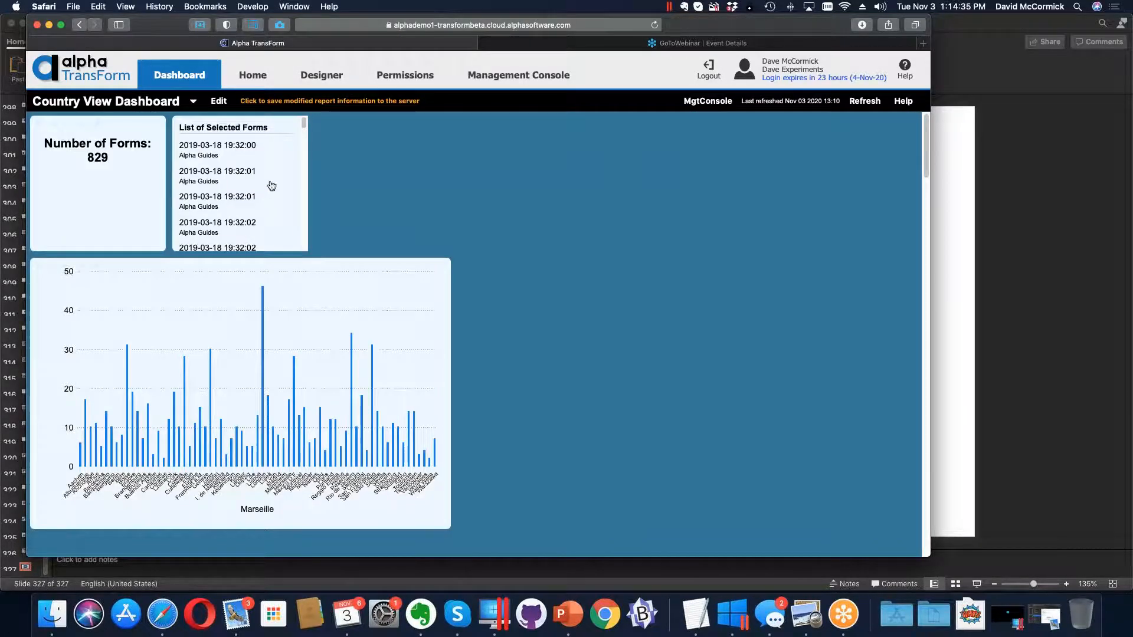
Step: Turn off always starting on a new row for the city chart and save the item
left_click(98, 268)
left_click(86, 290)
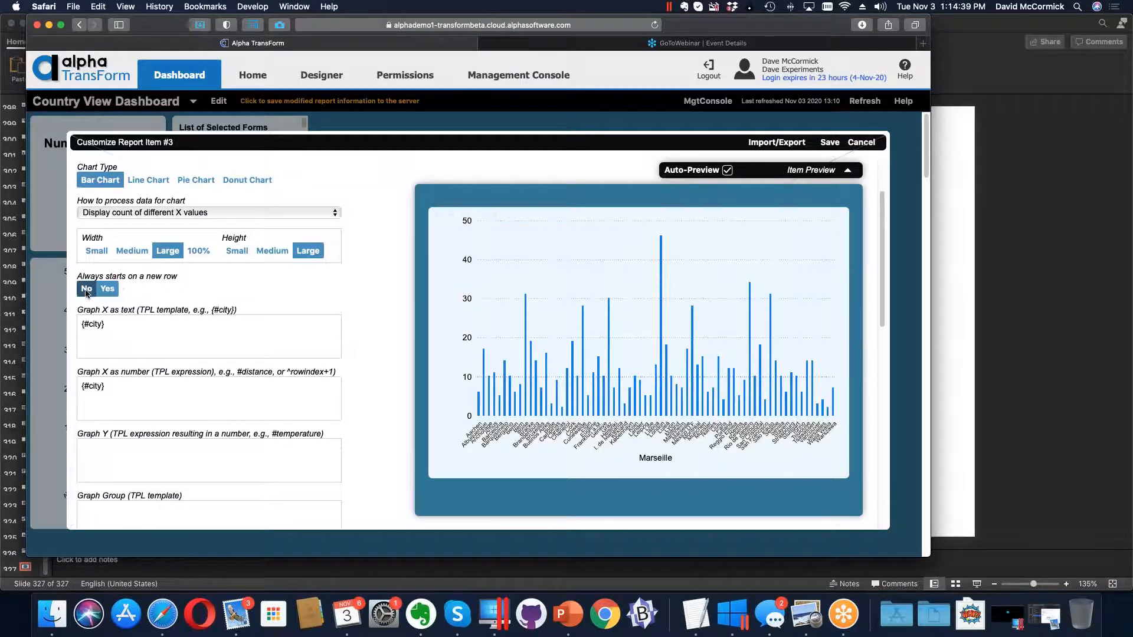
left_click(829, 143)
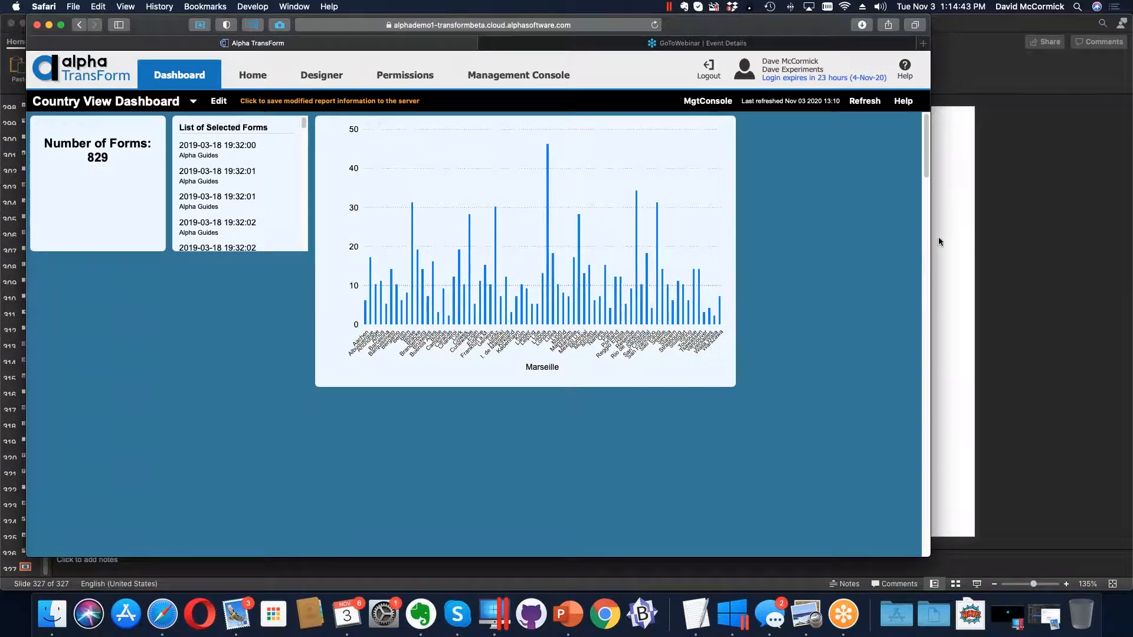
Step: Narrow the browser window to examine how the dashboard items reflow, and open the chart's customization at that size
left_click_drag(932, 244, 637, 242)
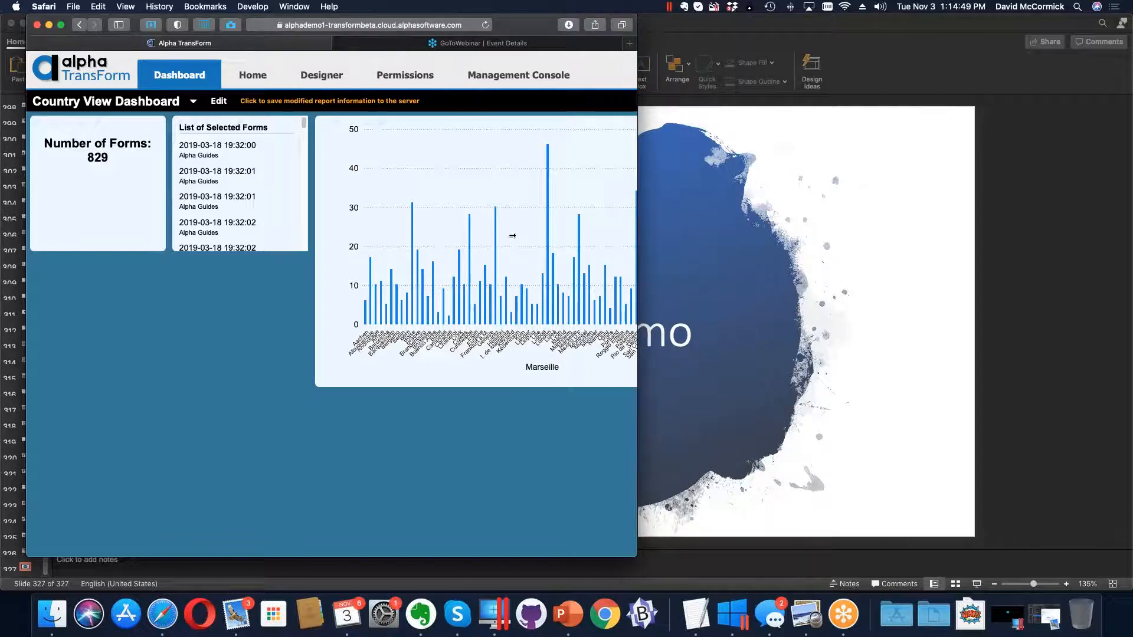
left_click_drag(509, 236, 770, 239)
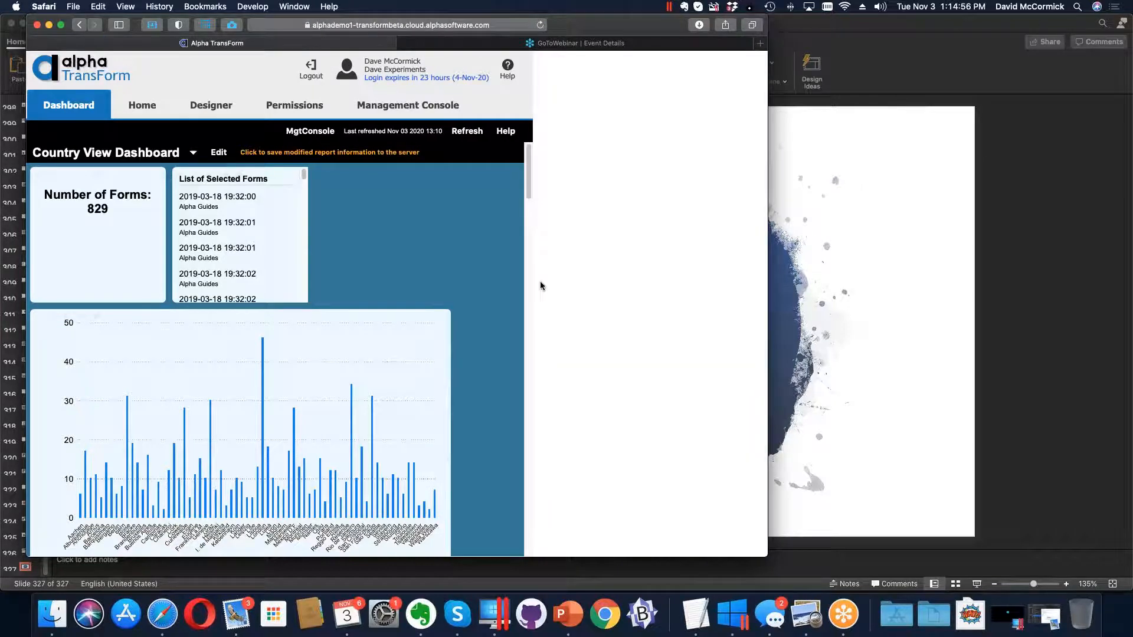
left_click(96, 317)
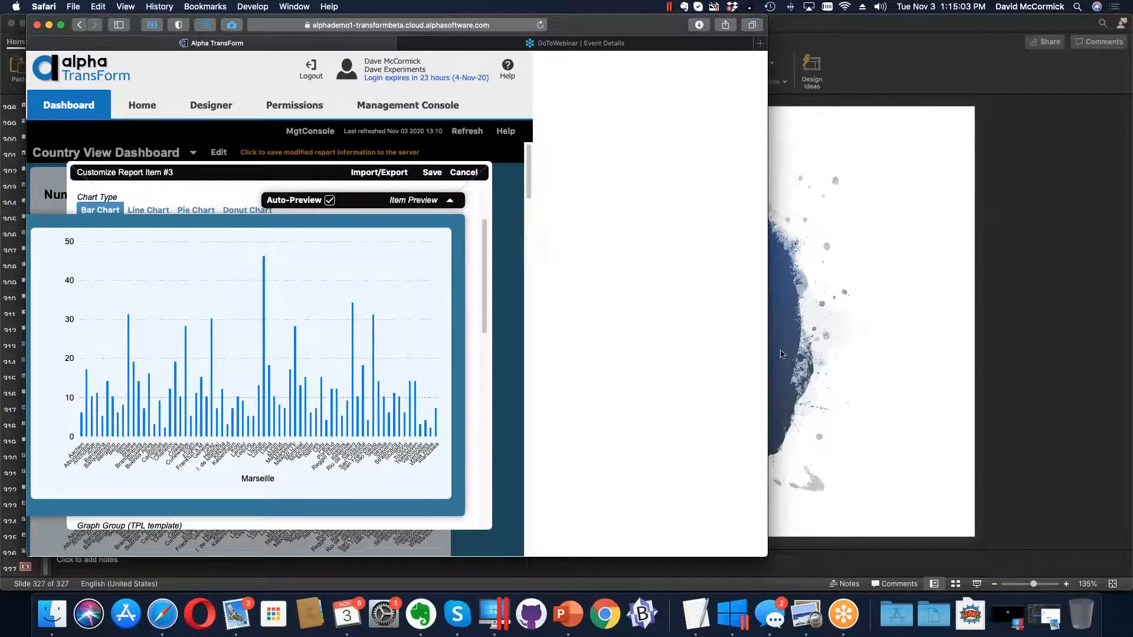
Step: Reload the Alpha TransForm page and widen the browser window back to about its earlier width
left_click(541, 25)
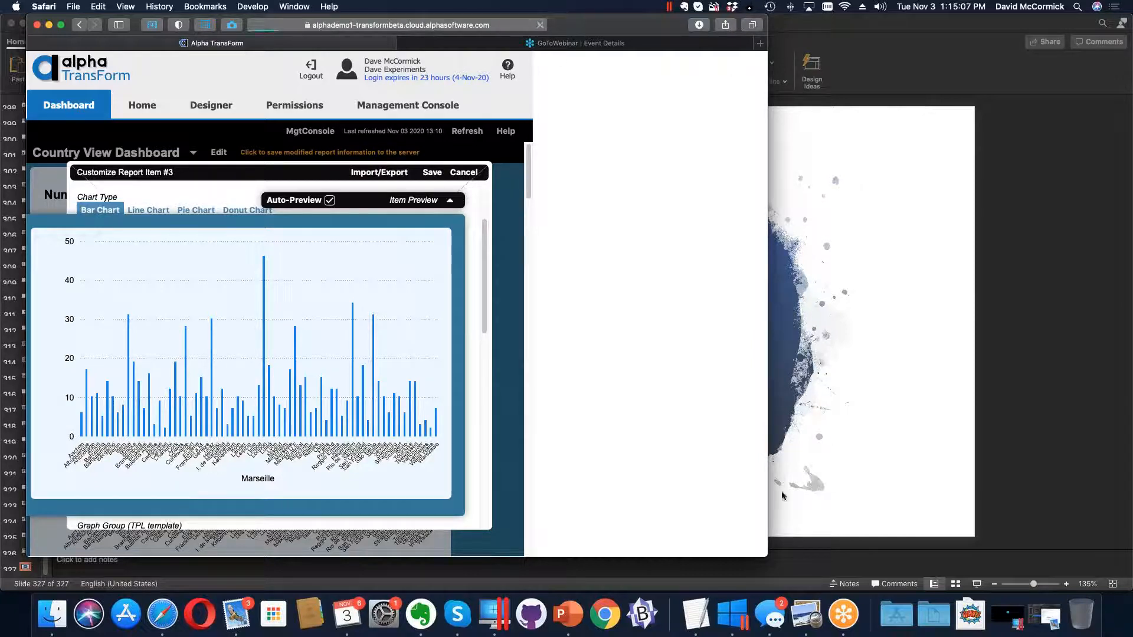
left_click_drag(767, 513, 925, 512)
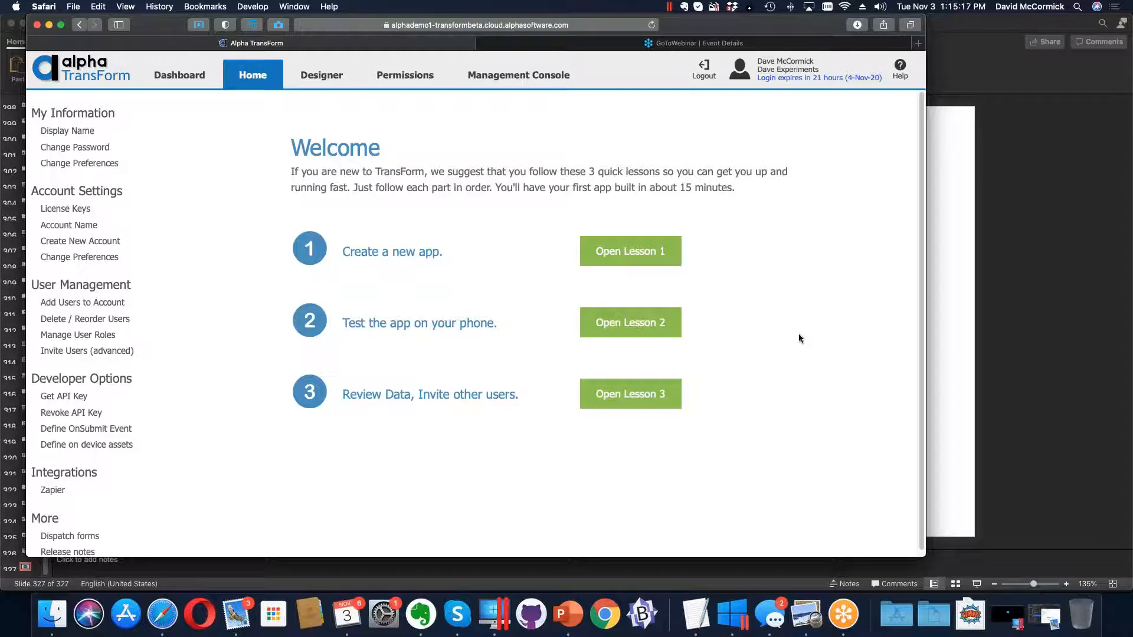
Step: Open the Country View Dashboard report from the list of reports
left_click(186, 77)
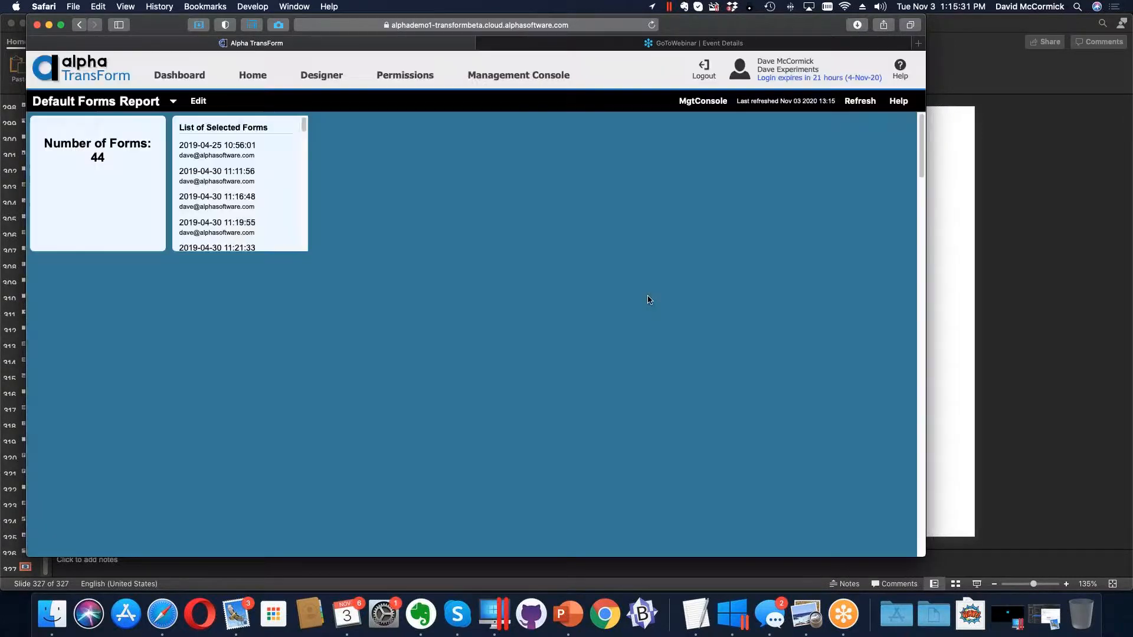
left_click(173, 102)
left_click(101, 187)
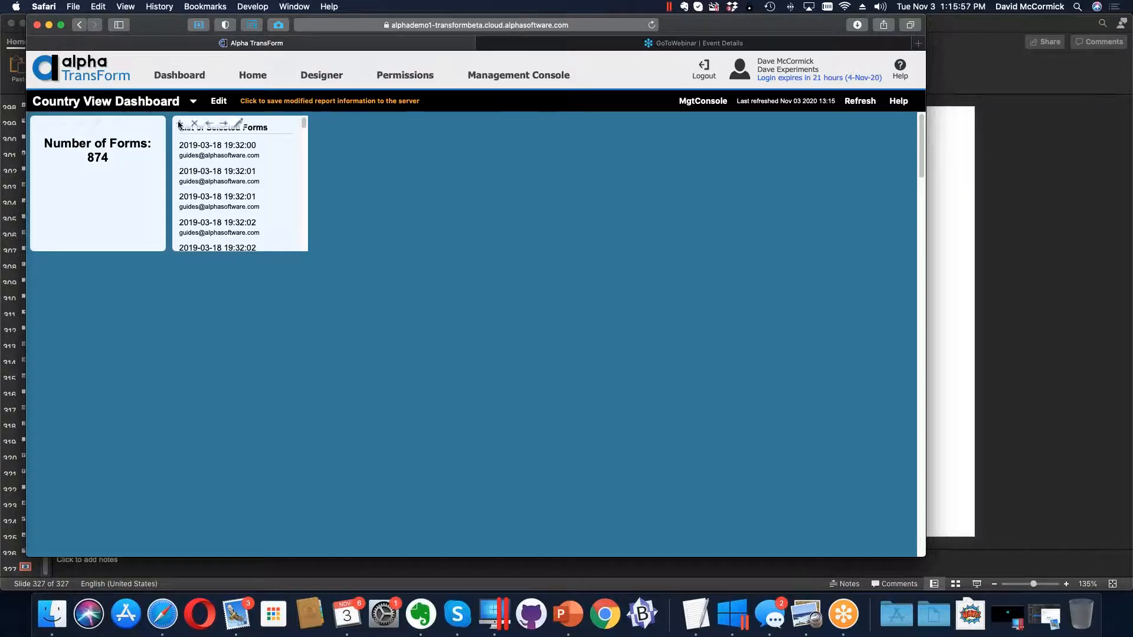
Step: Add another item after the List of Selected Forms and set its item type to Chart
left_click(180, 123)
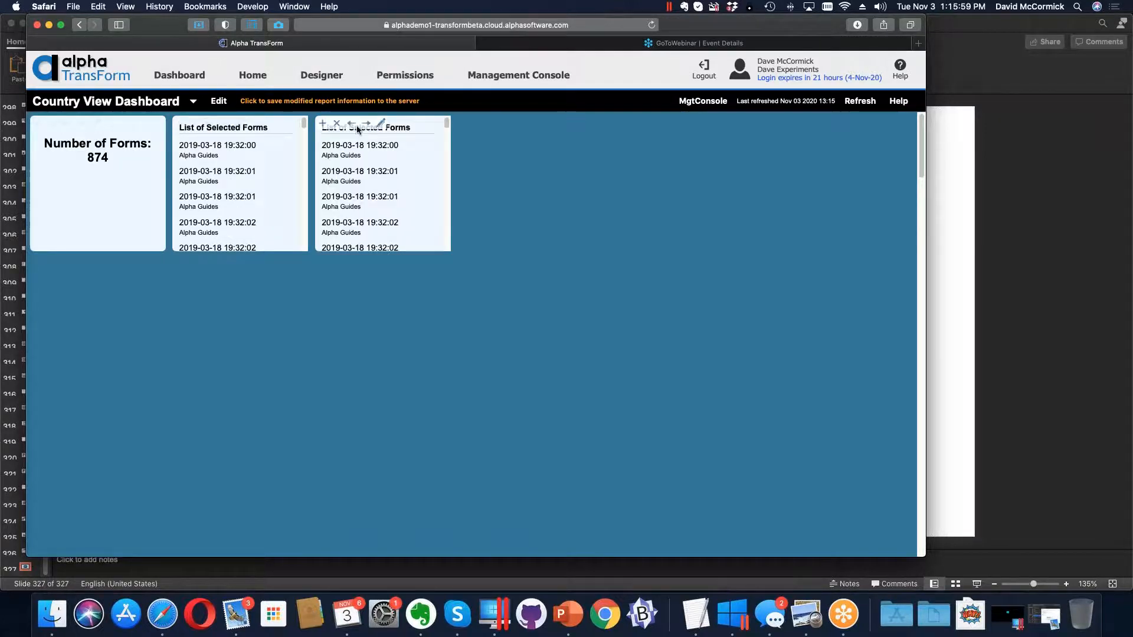
left_click(380, 123)
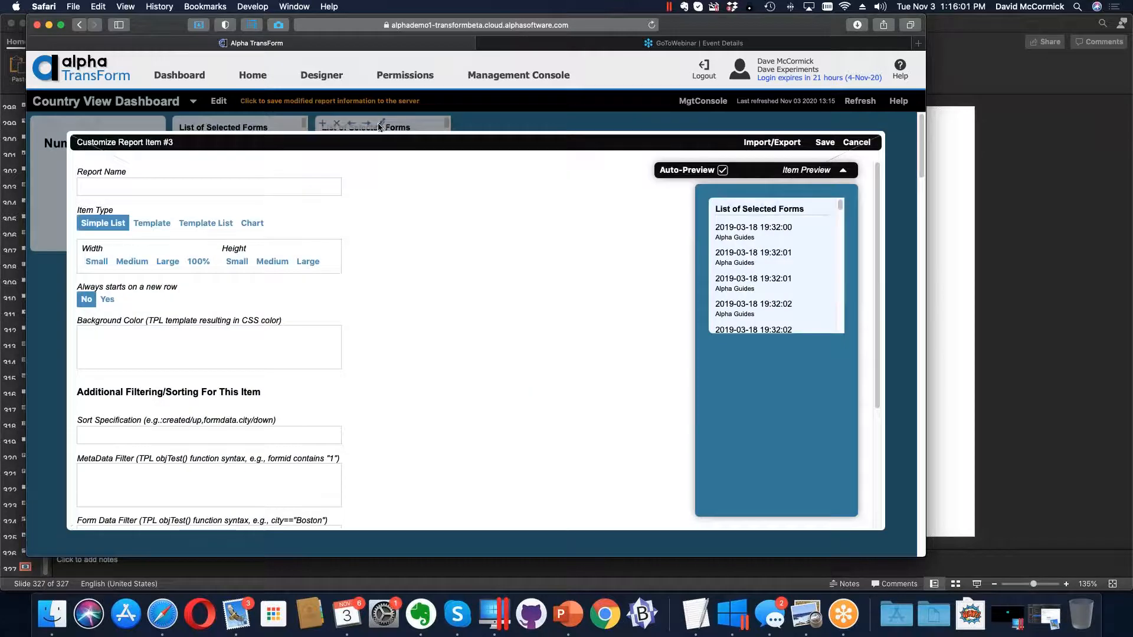
left_click(258, 224)
Step: Set the chart to 100% width and Medium height on a new row, enter {#city} for Graph X as text and as number, and save
left_click(173, 328)
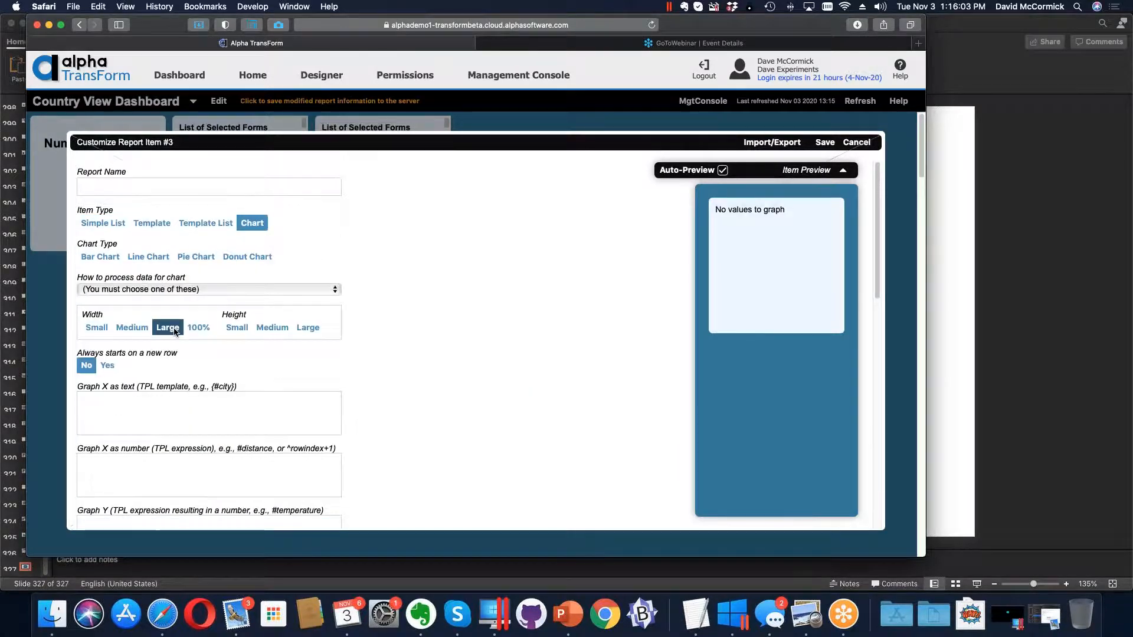
left_click(200, 329)
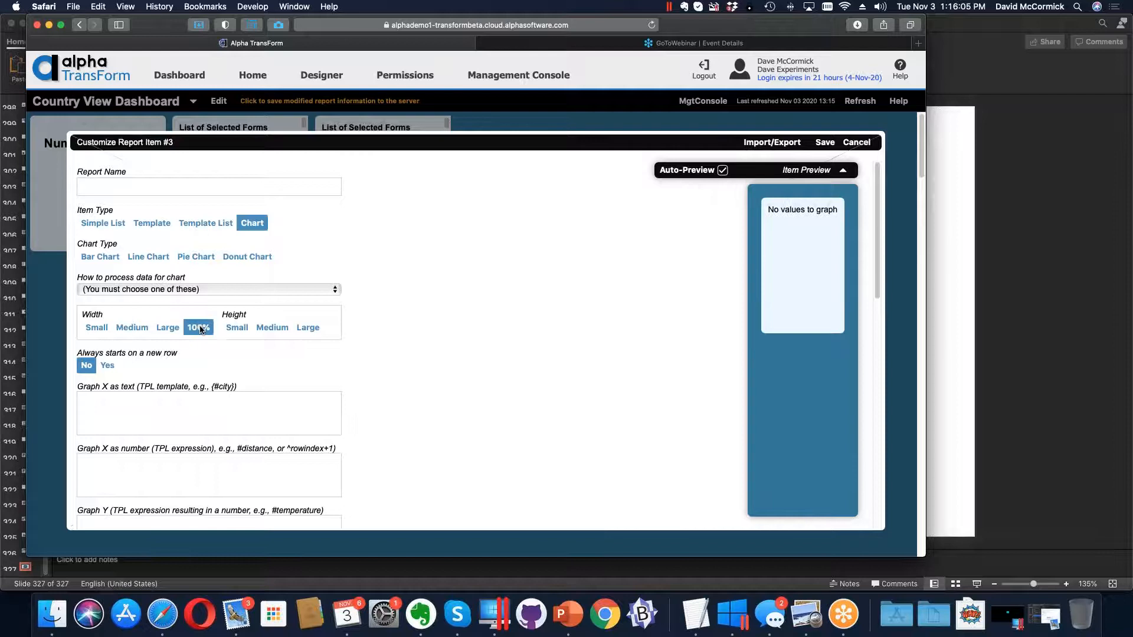
left_click(283, 329)
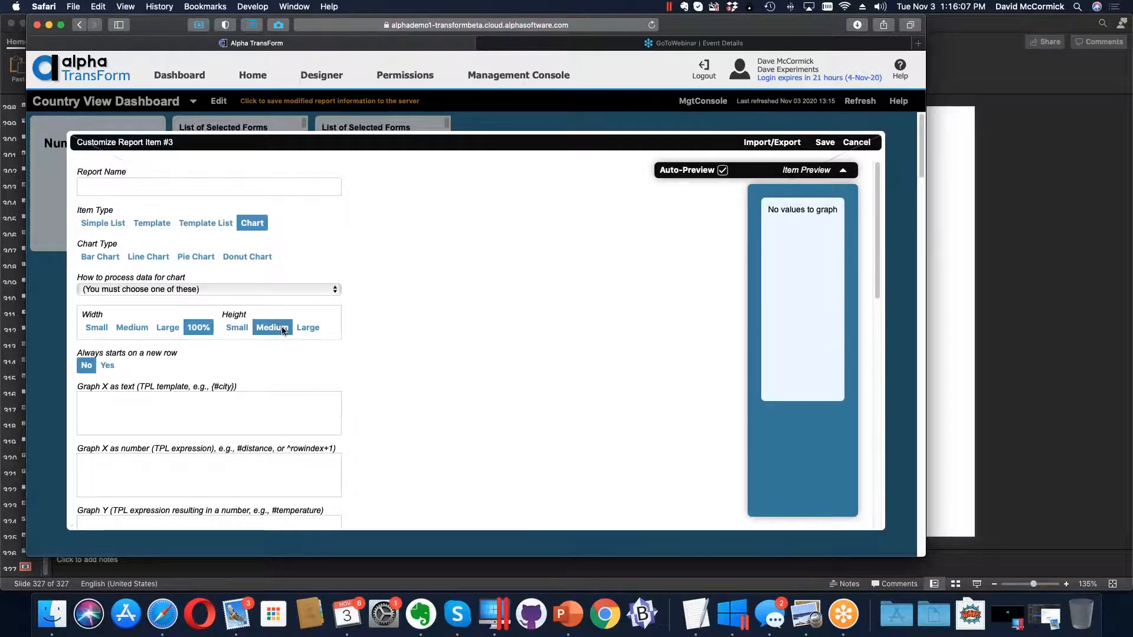
left_click(109, 367)
left_click(199, 415)
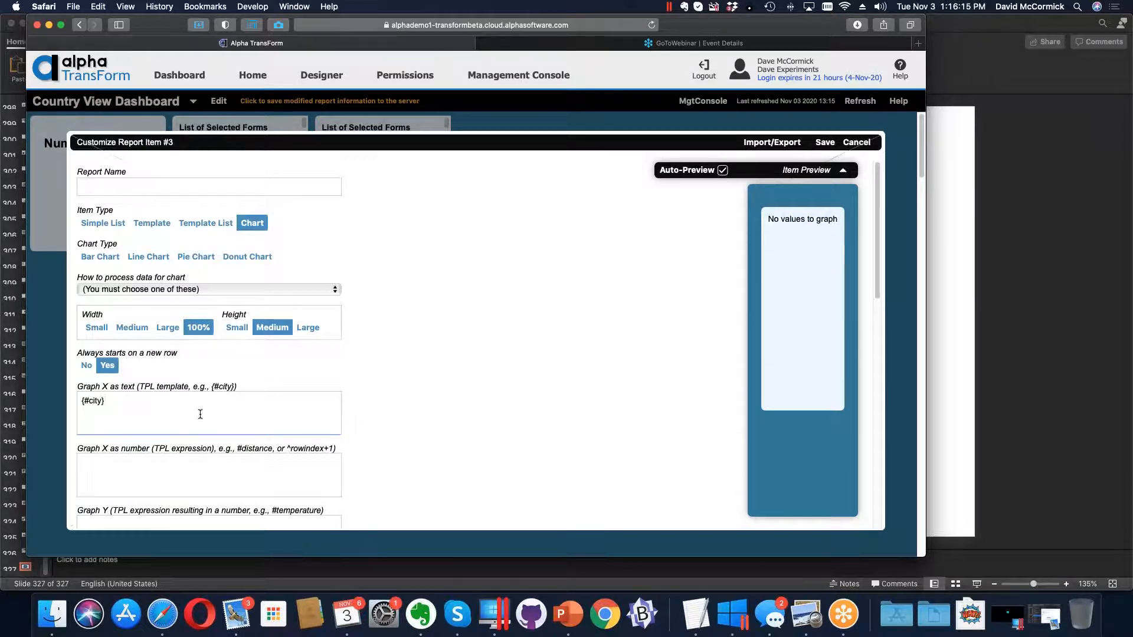
left_click(824, 143)
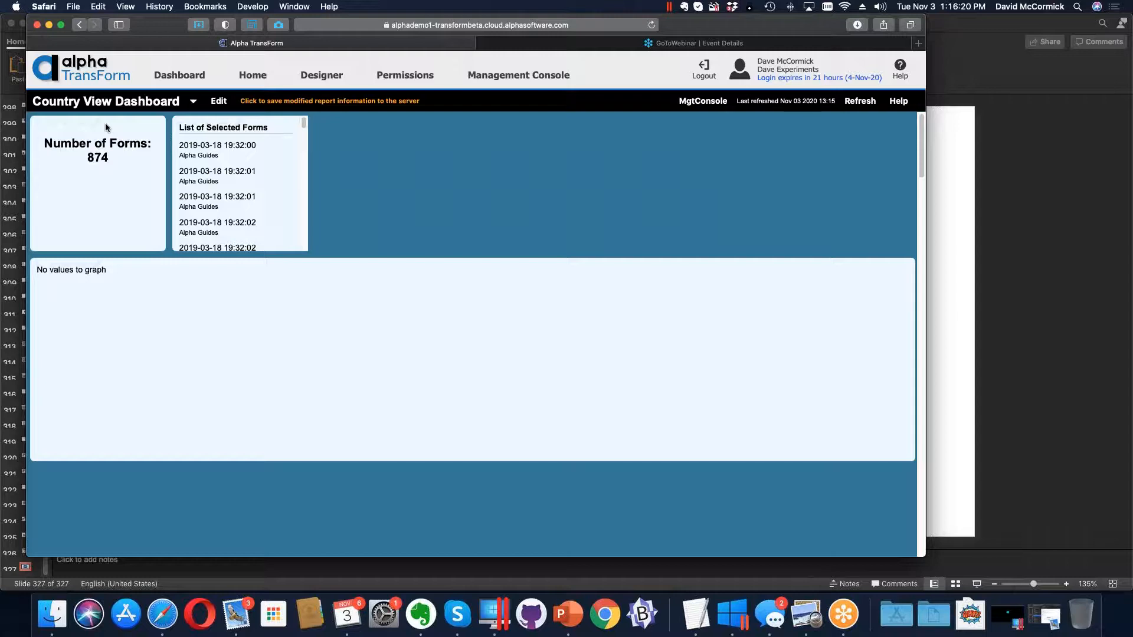
Step: Open the filter settings of the Country View Dashboard and add a custom filter comparison
left_click(193, 101)
left_click(221, 99)
left_click(219, 101)
left_click(382, 318)
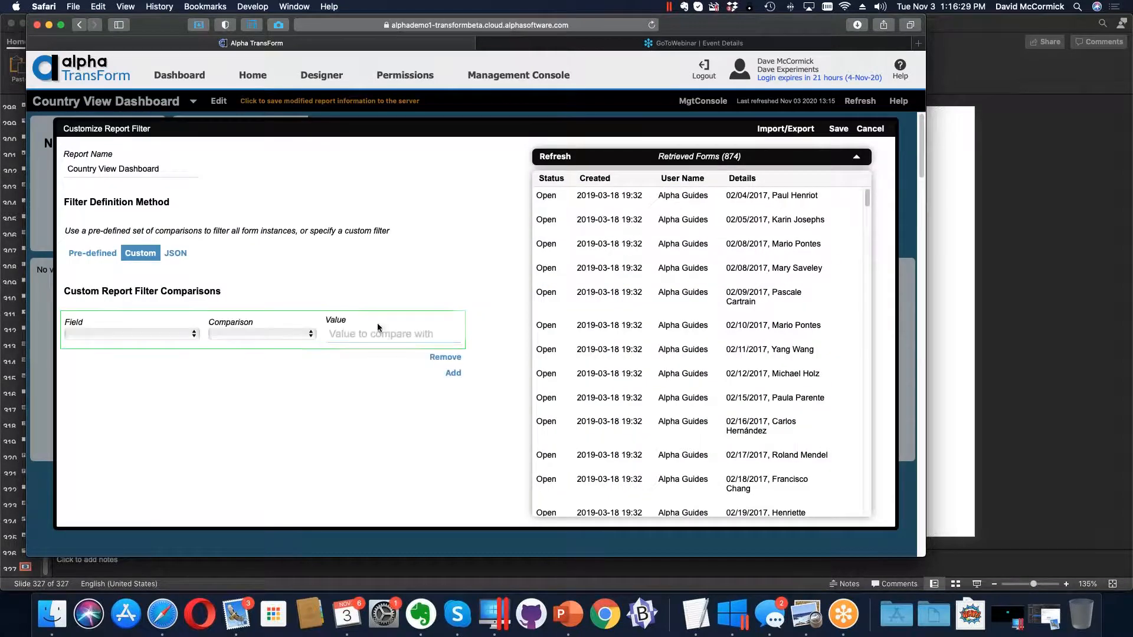
Step: Set the comparison to formid Equal invoices, and save the filter and the modified report to the server
left_click(177, 334)
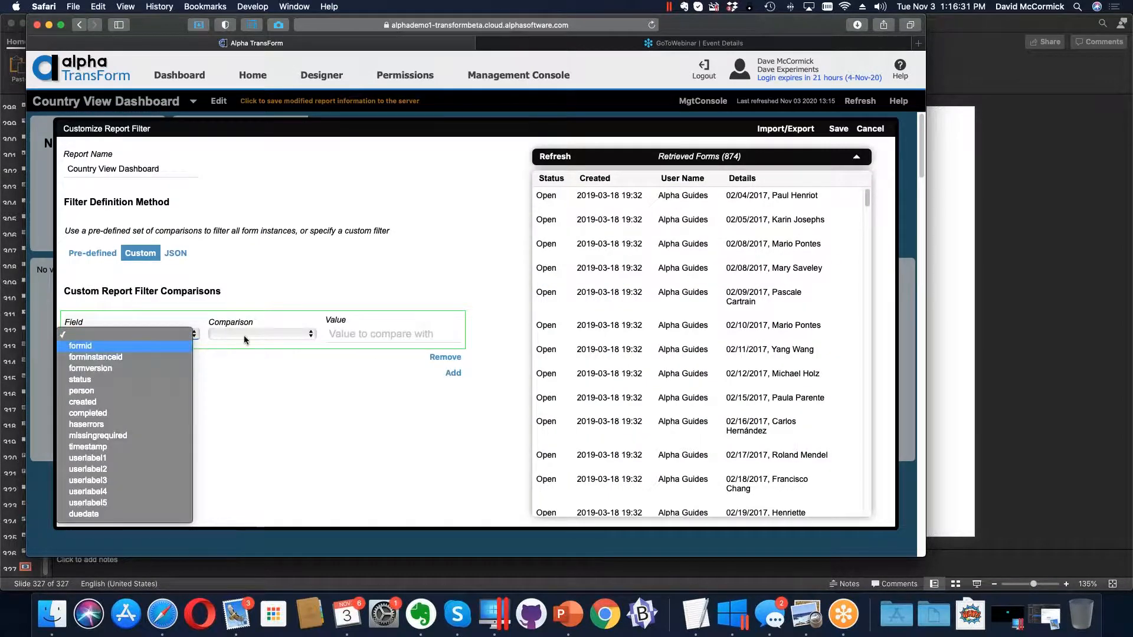
left_click(164, 348)
left_click(248, 334)
key("Return")
left_click(360, 334)
type("invoices")
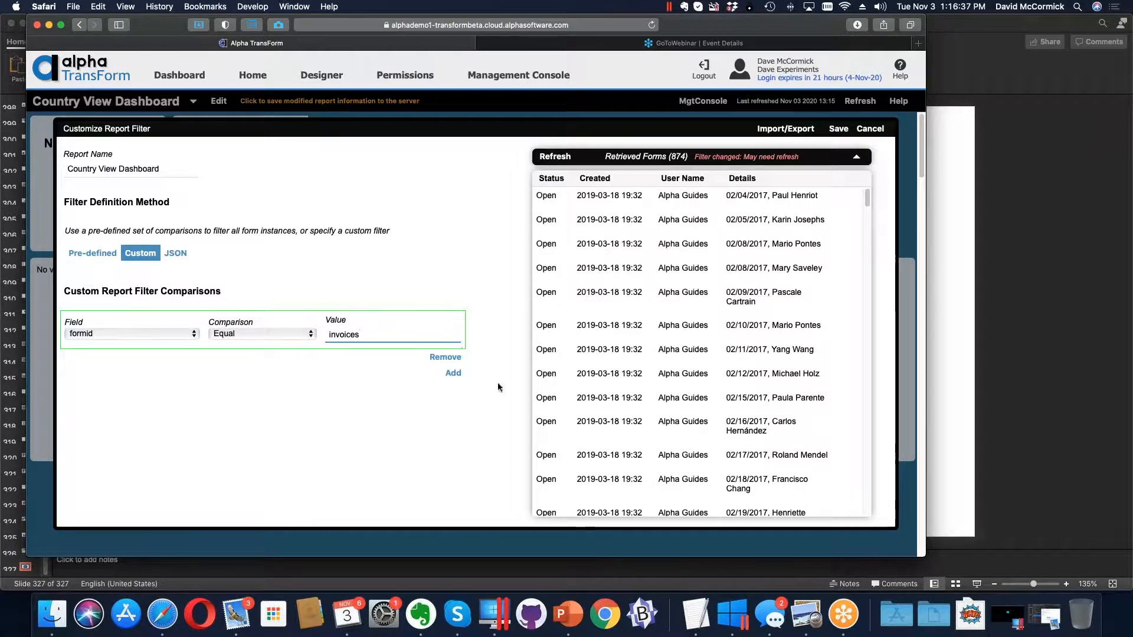
left_click(457, 373)
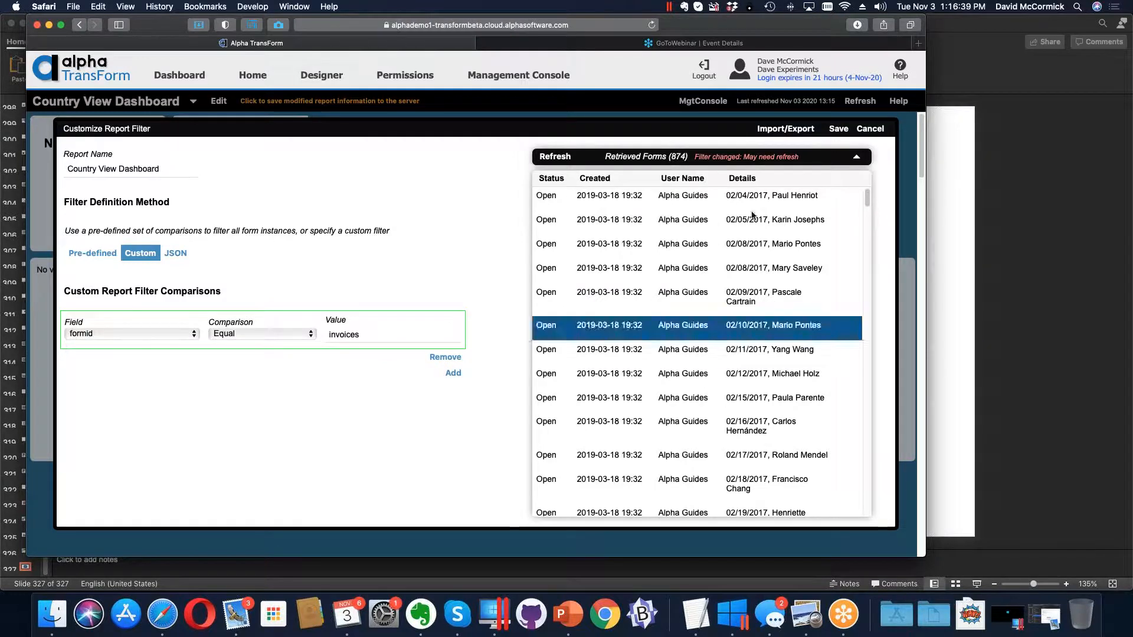
left_click(838, 129)
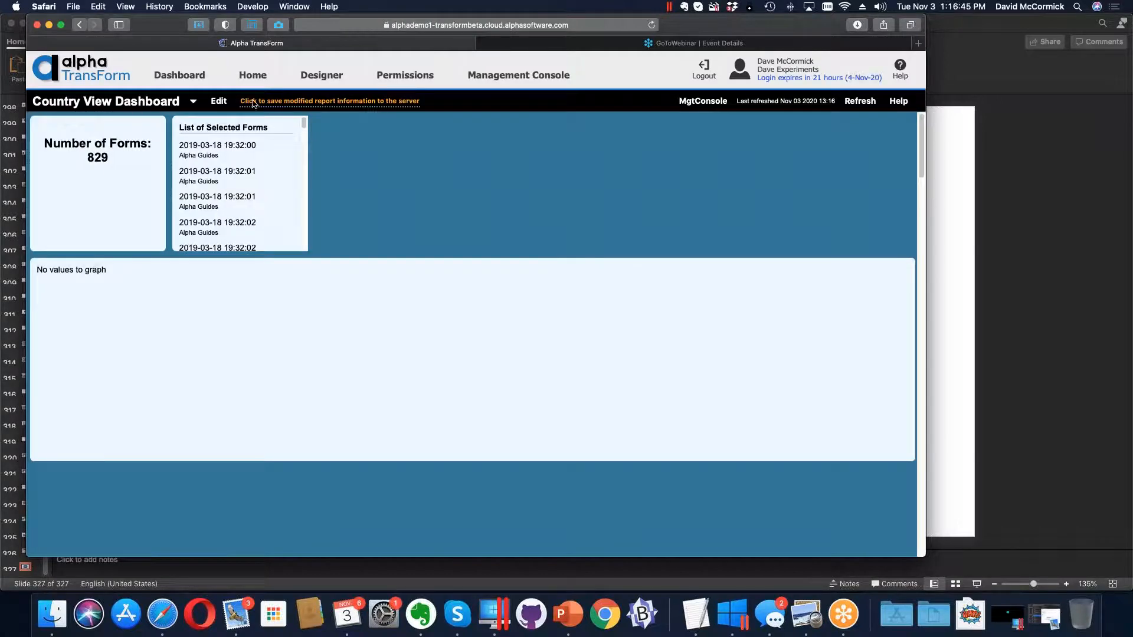
left_click(269, 105)
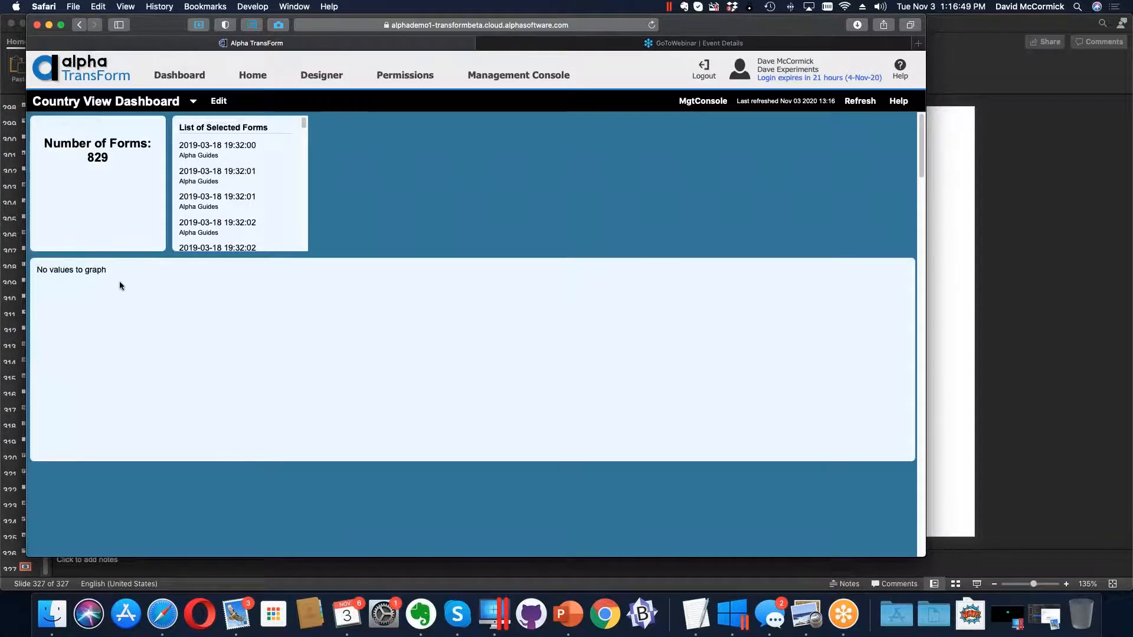
Step: Set the chart's data processing to Display count of different X values and save the item
left_click(96, 266)
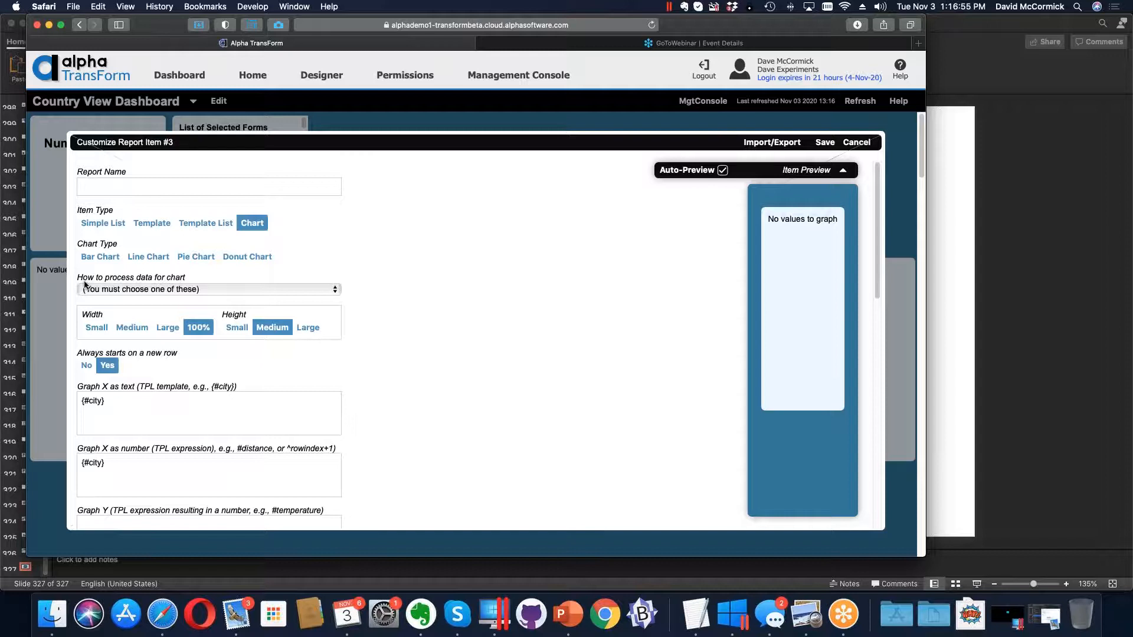
left_click(170, 291)
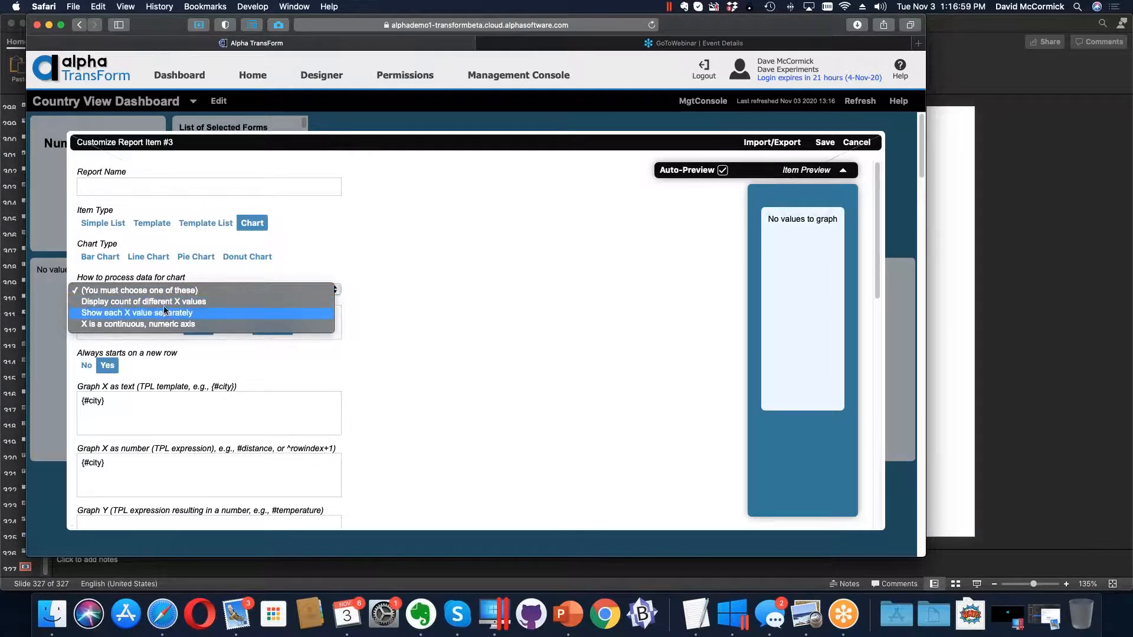
left_click(167, 302)
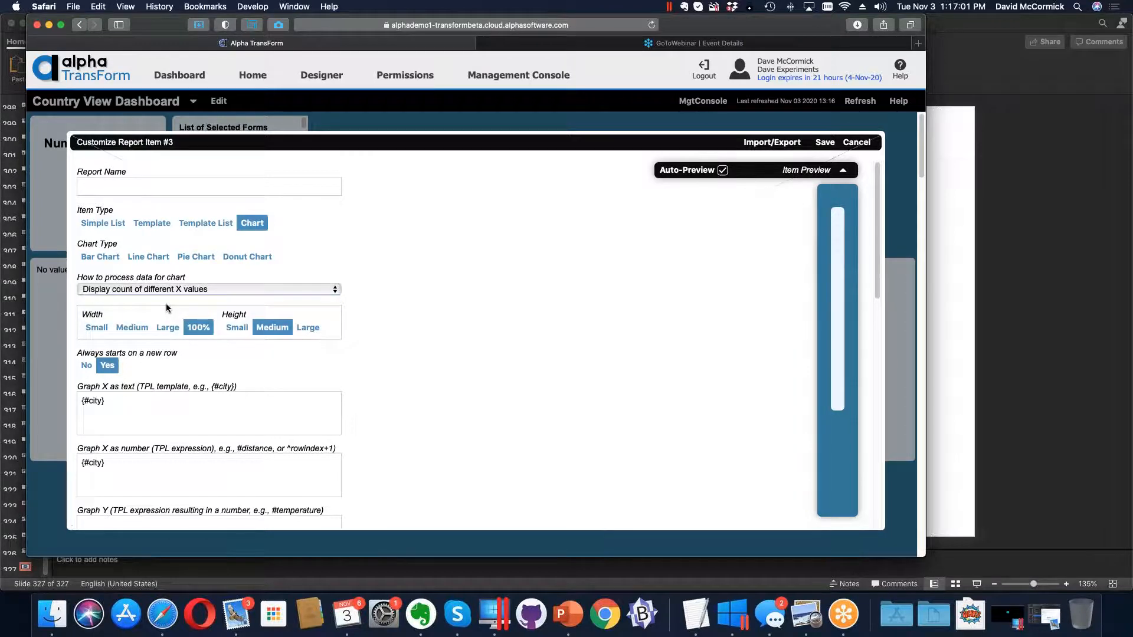
left_click(825, 142)
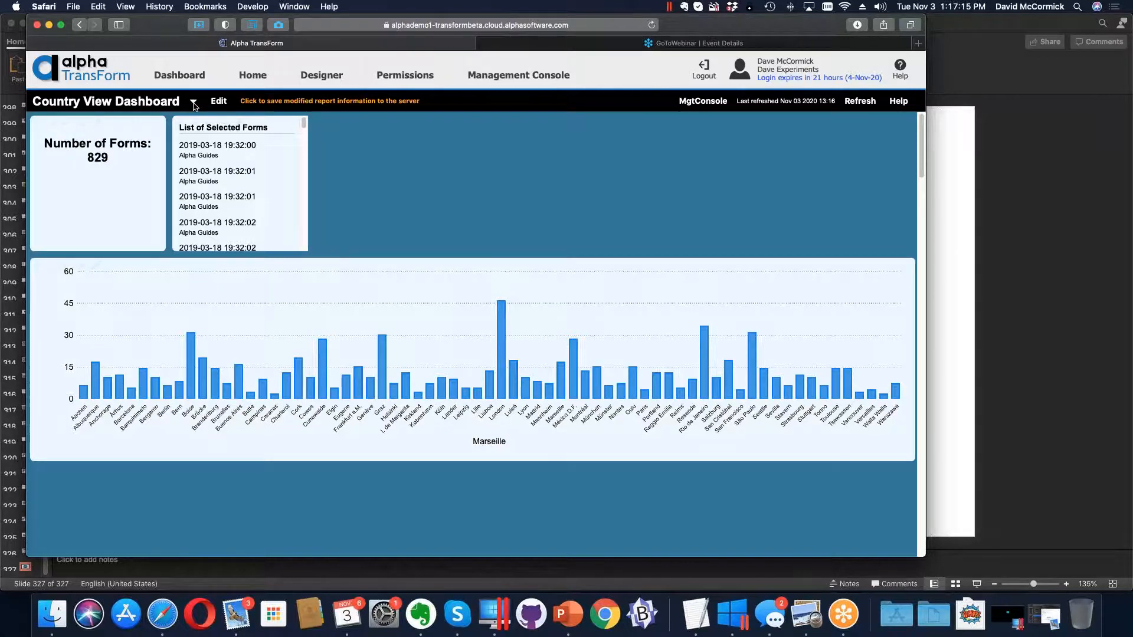
Step: Review the dashboard's report filter and the list of personal and shared reports
left_click(218, 101)
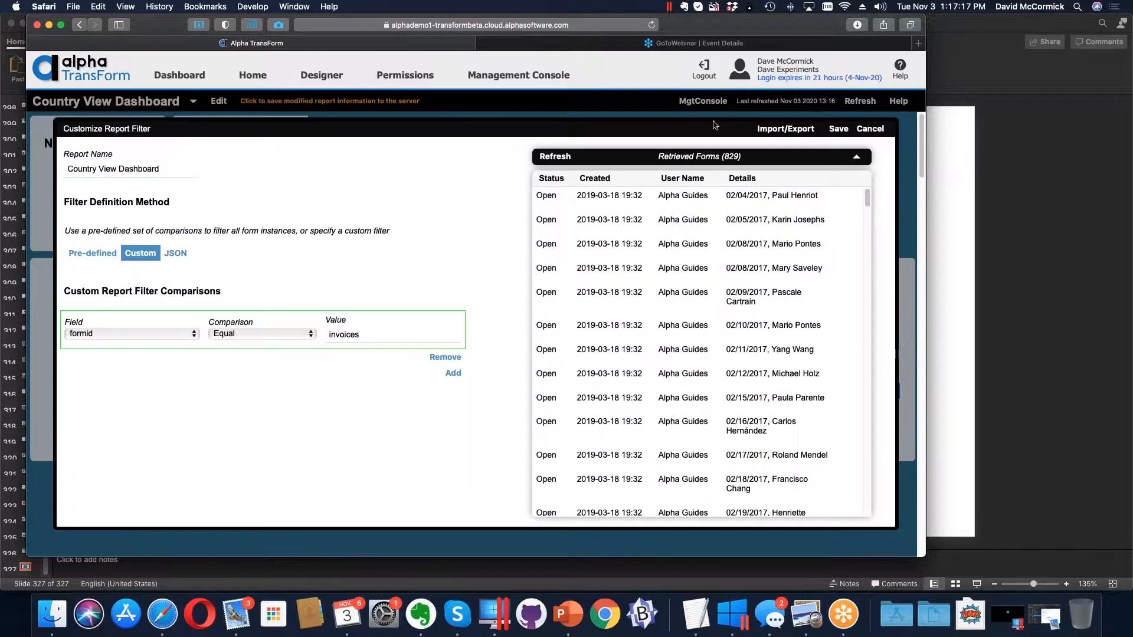
left_click(870, 128)
left_click(194, 102)
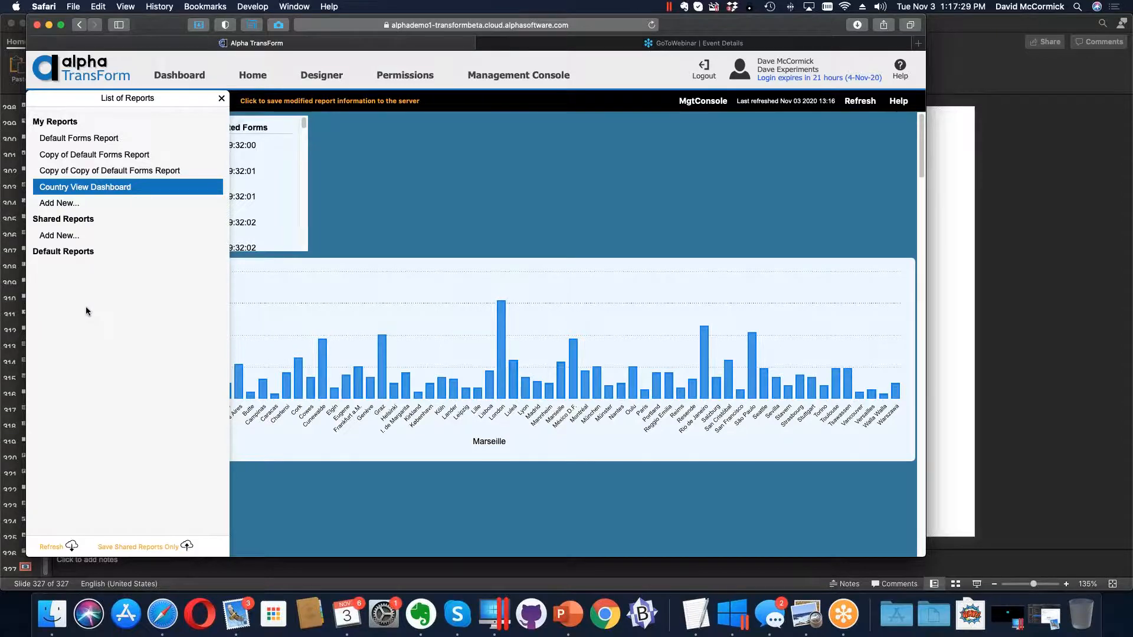
left_click(221, 99)
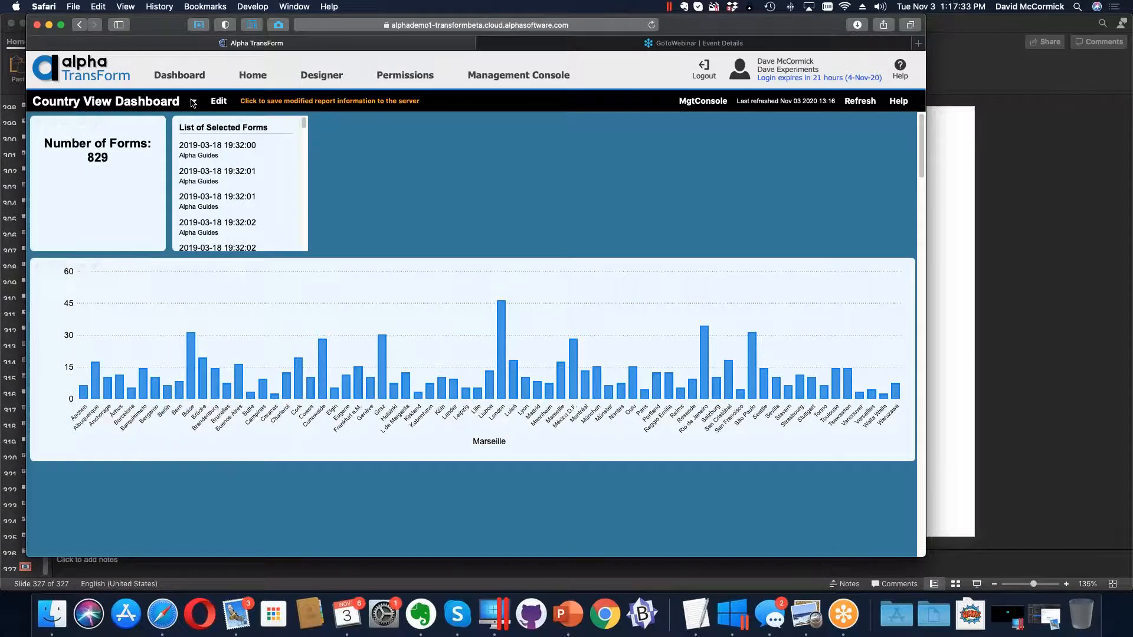
left_click(193, 103)
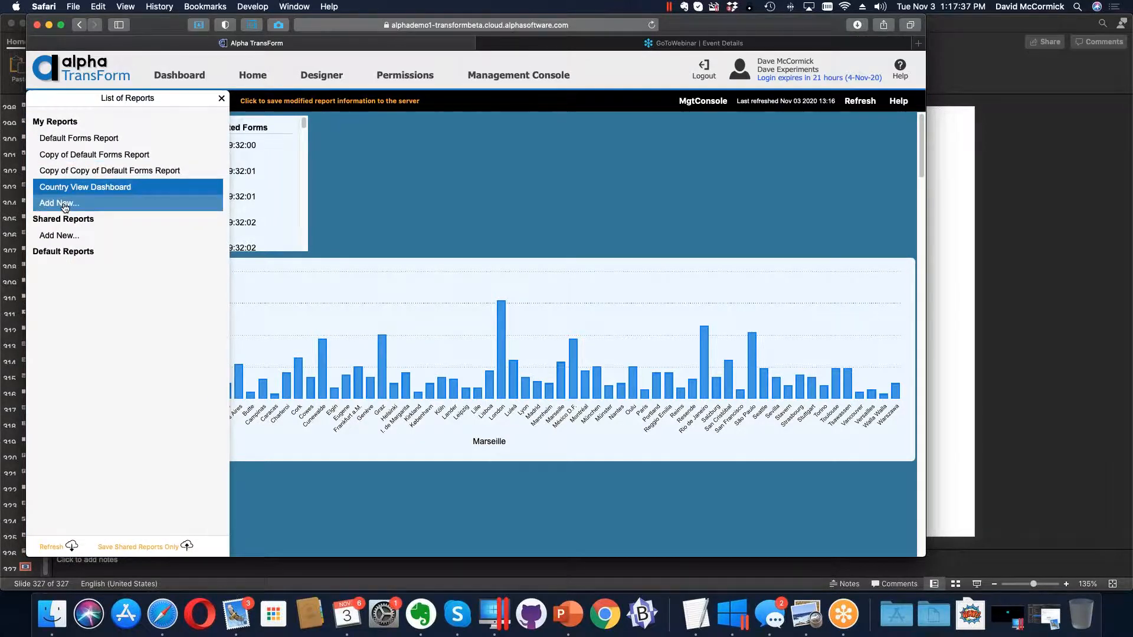
left_click(394, 171)
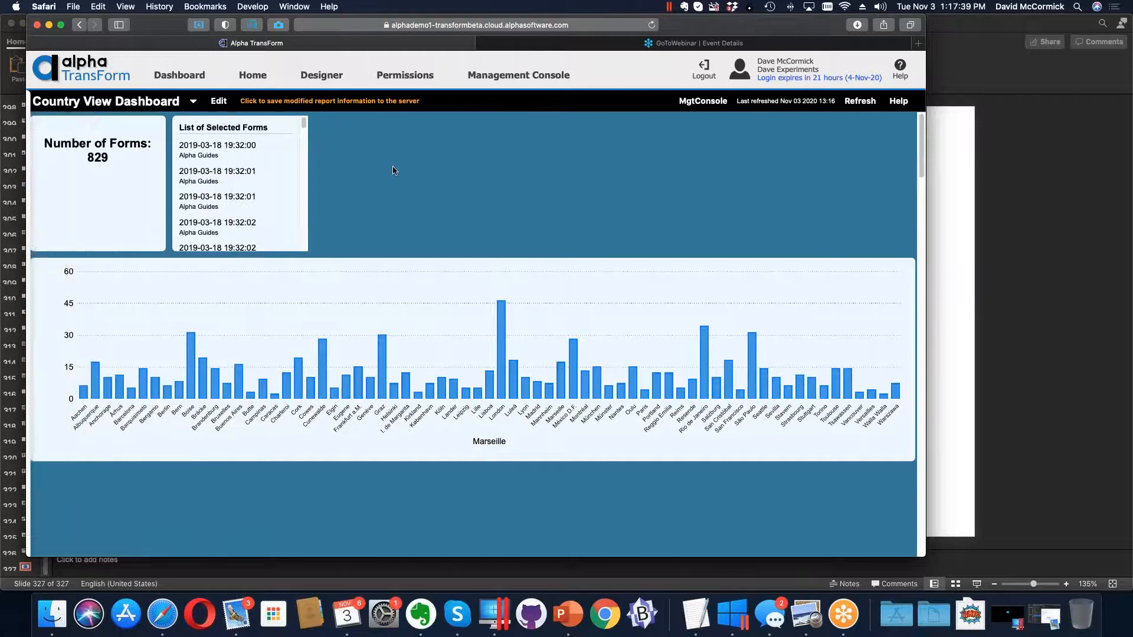
Step: Save the report filter again and save the modified report information to the server
left_click(218, 101)
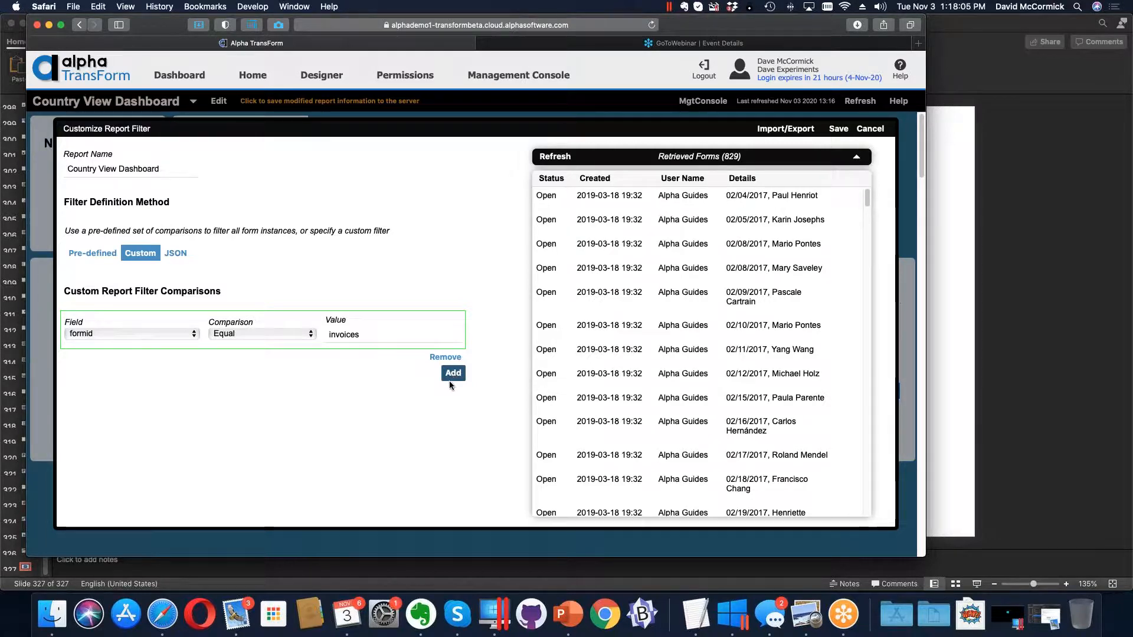
left_click(837, 129)
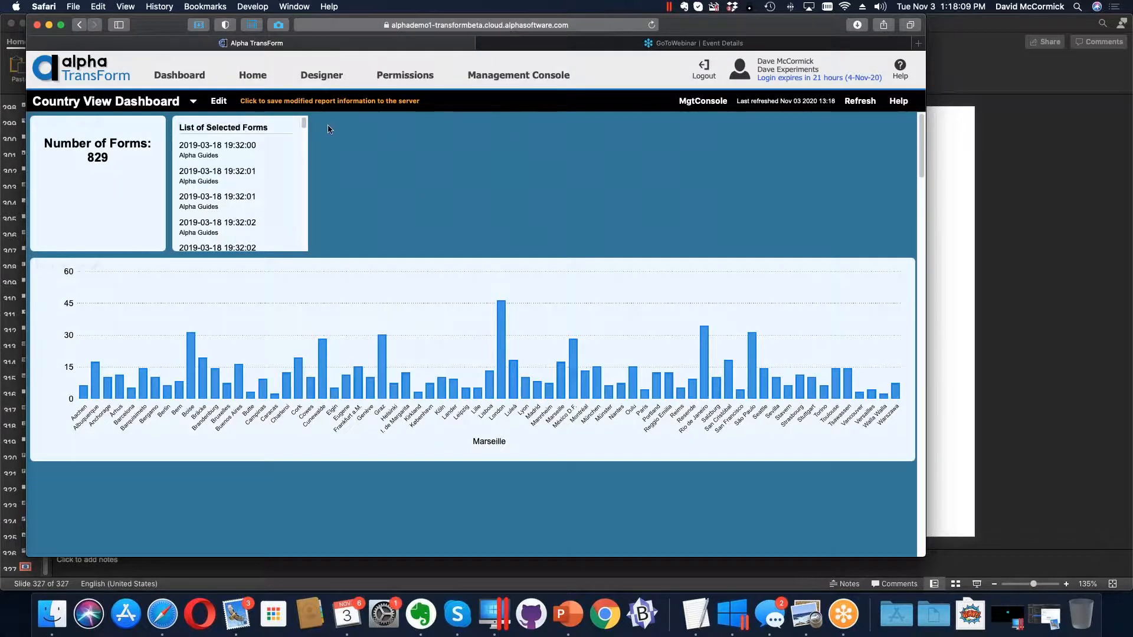
left_click(270, 103)
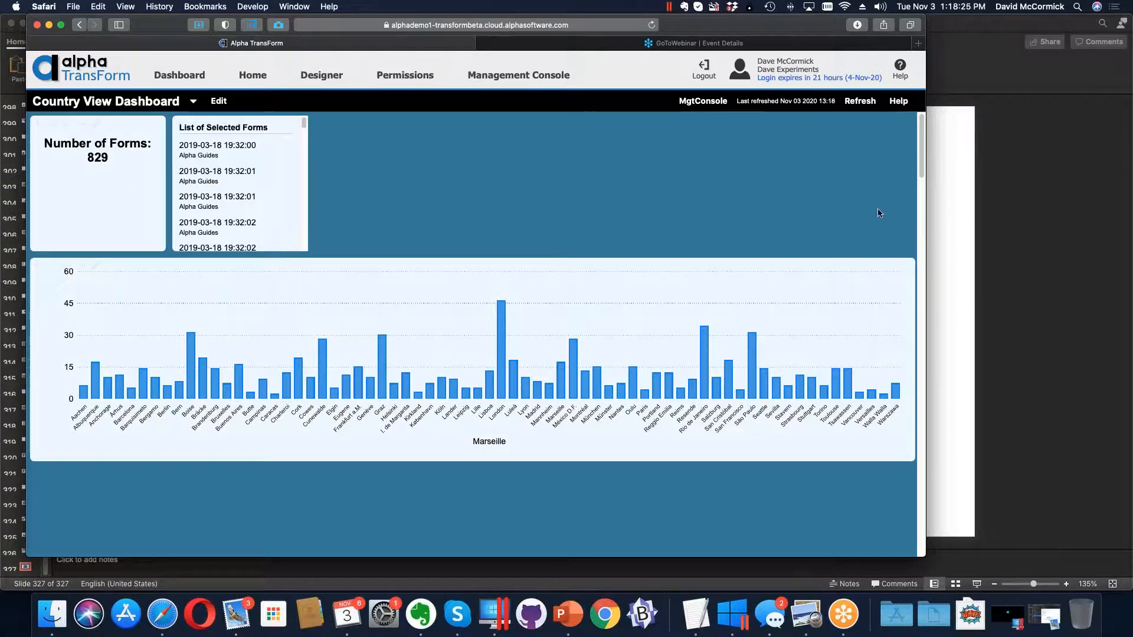
Step: Move the city chart ahead of the form count and forms list, making it the first dashboard item
mouse_move(91, 261)
left_click(67, 268)
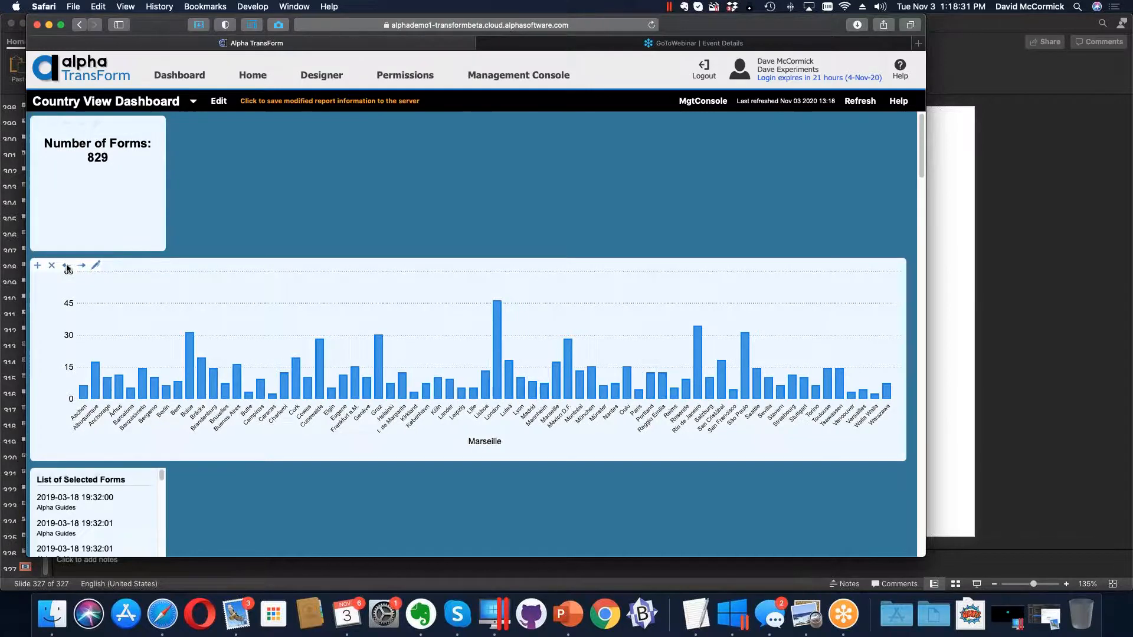
left_click(67, 267)
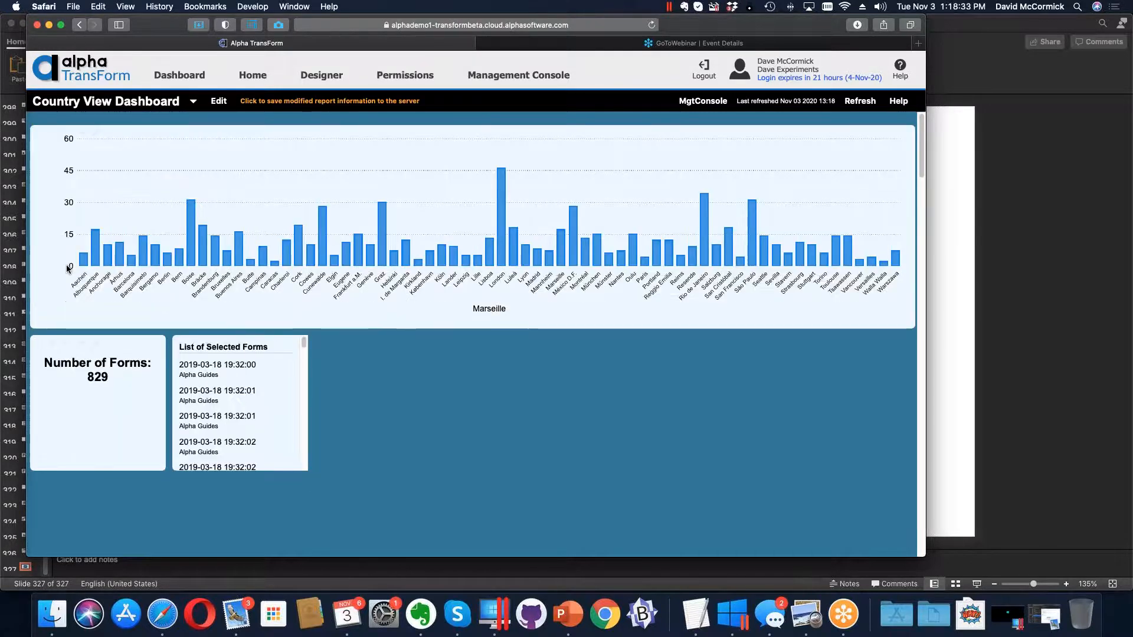
left_click(82, 133)
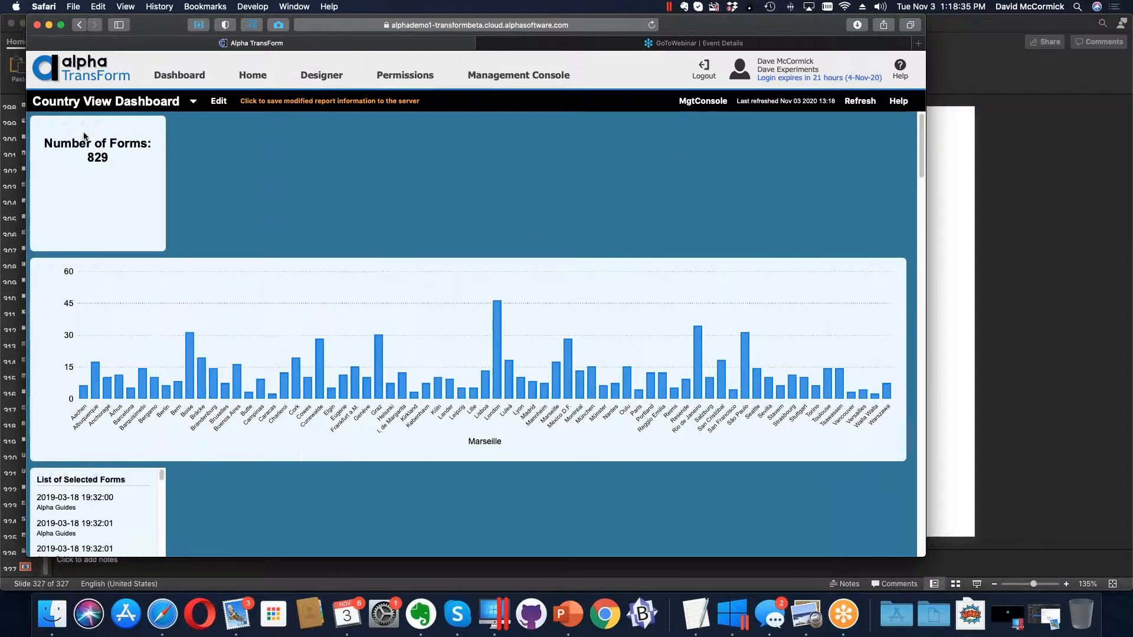
left_click(82, 133)
mouse_move(50, 135)
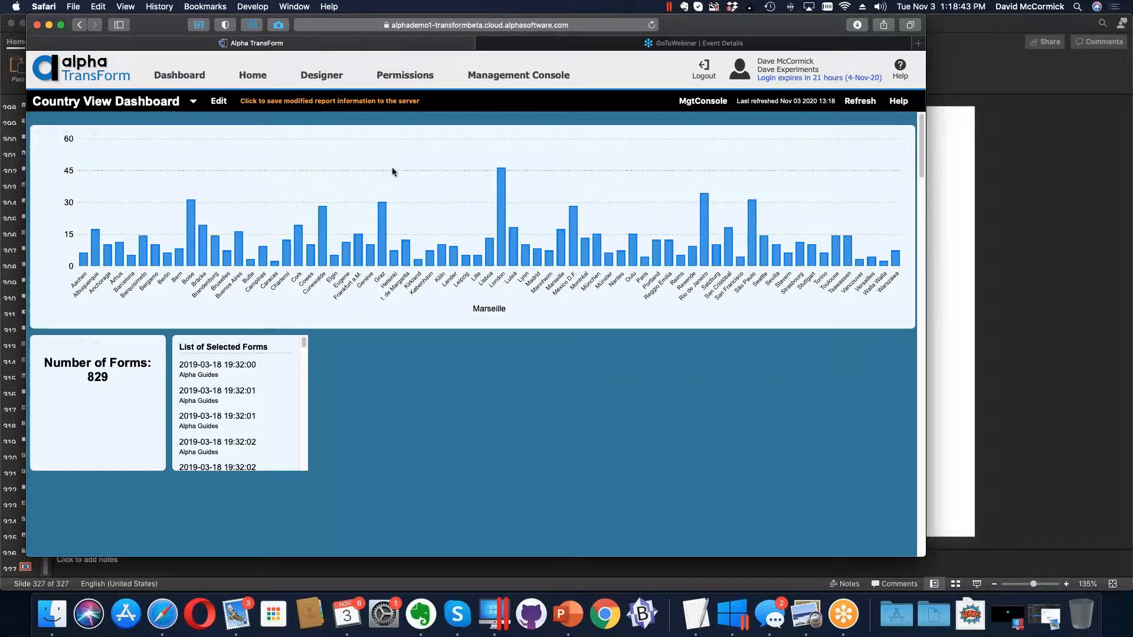
Step: Examine the city chart item's settings, from chart type, size and graph templates to its additional filtering and sorting options
left_click(96, 132)
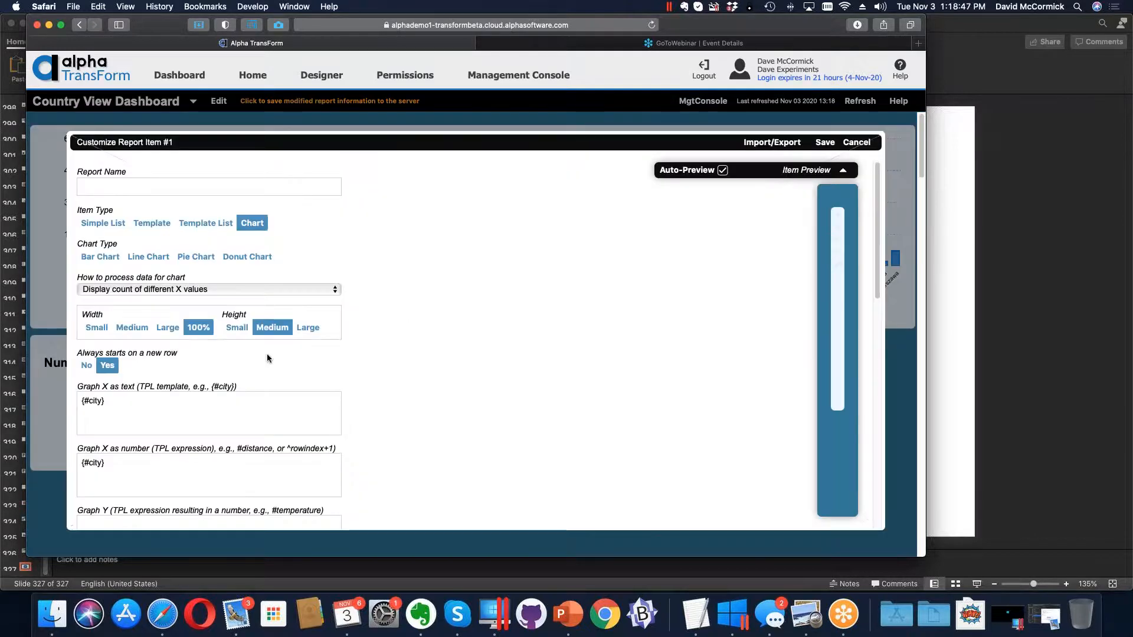
scroll(257, 376, "down", 5)
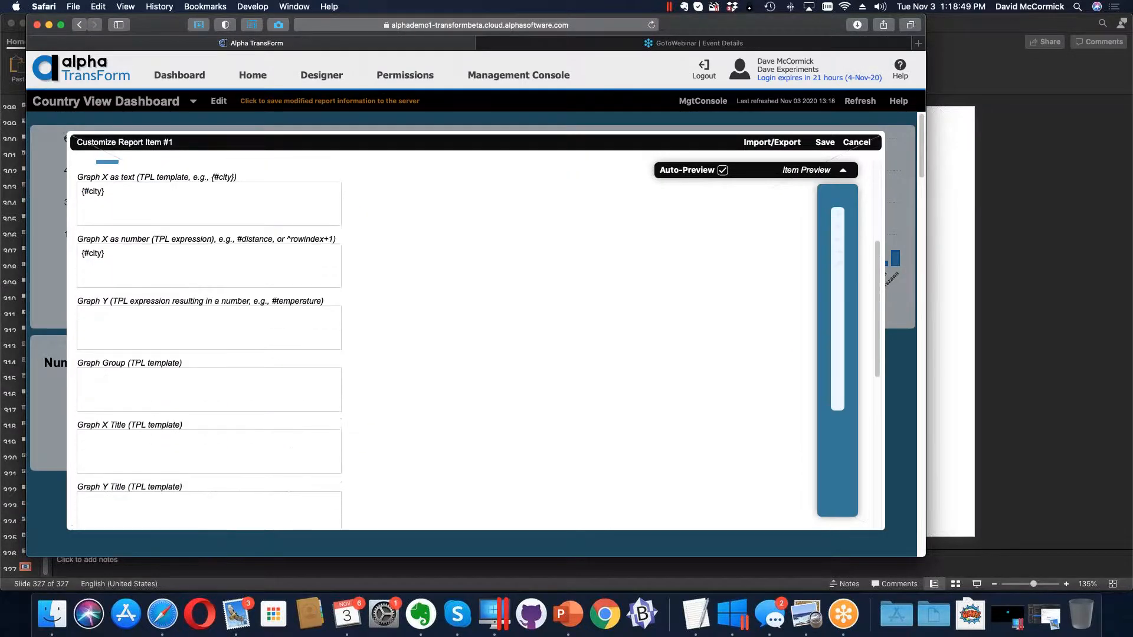
scroll(115, 238, "up", 1)
left_click(115, 238)
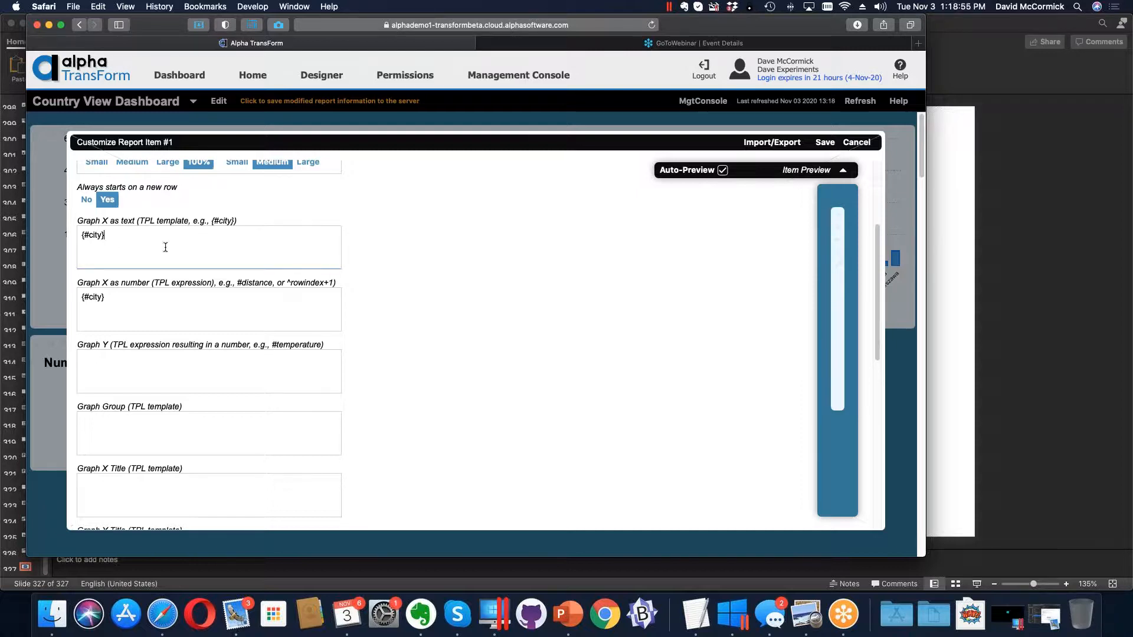
scroll(202, 247, "down", 2)
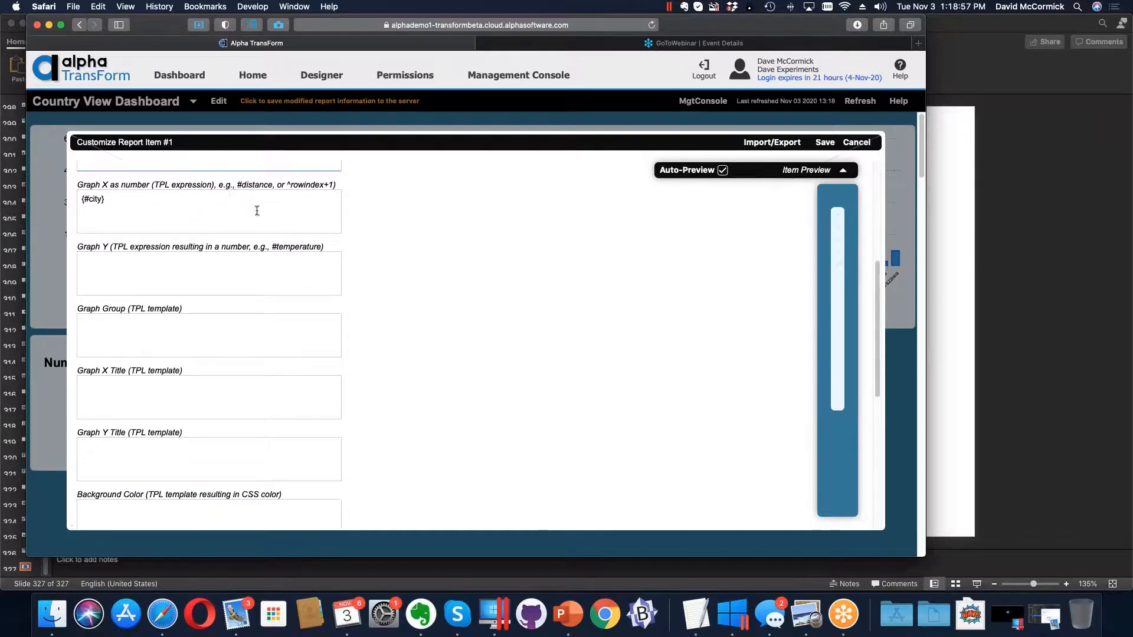
scroll(159, 203, "down", 3)
scroll(184, 241, "down", 5)
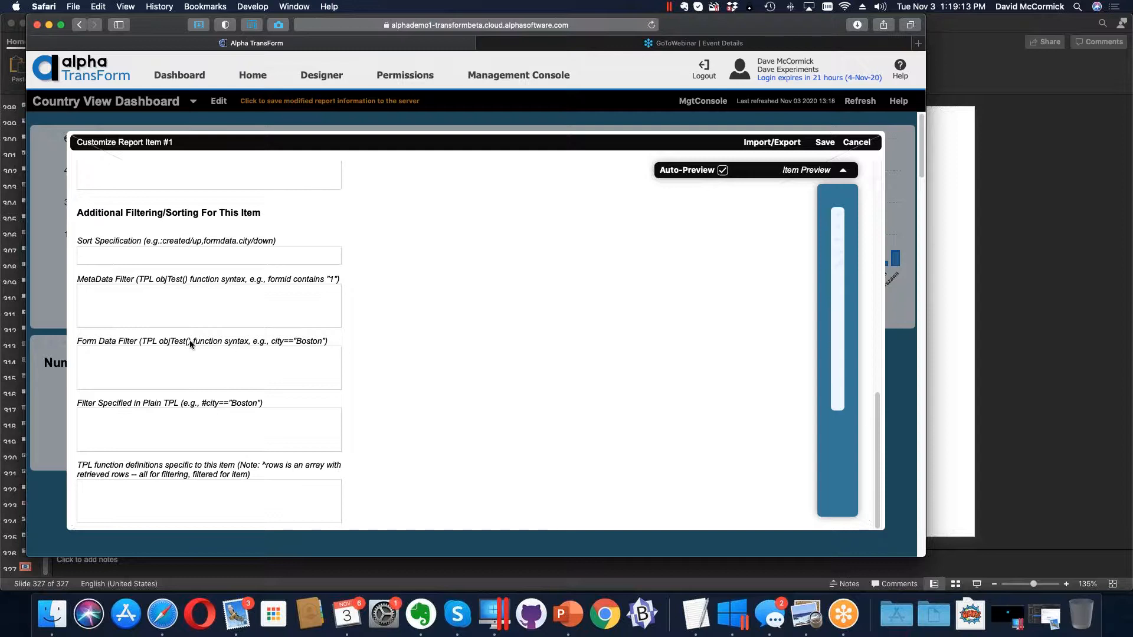
scroll(185, 339, "up", 5)
scroll(182, 338, "up", 7)
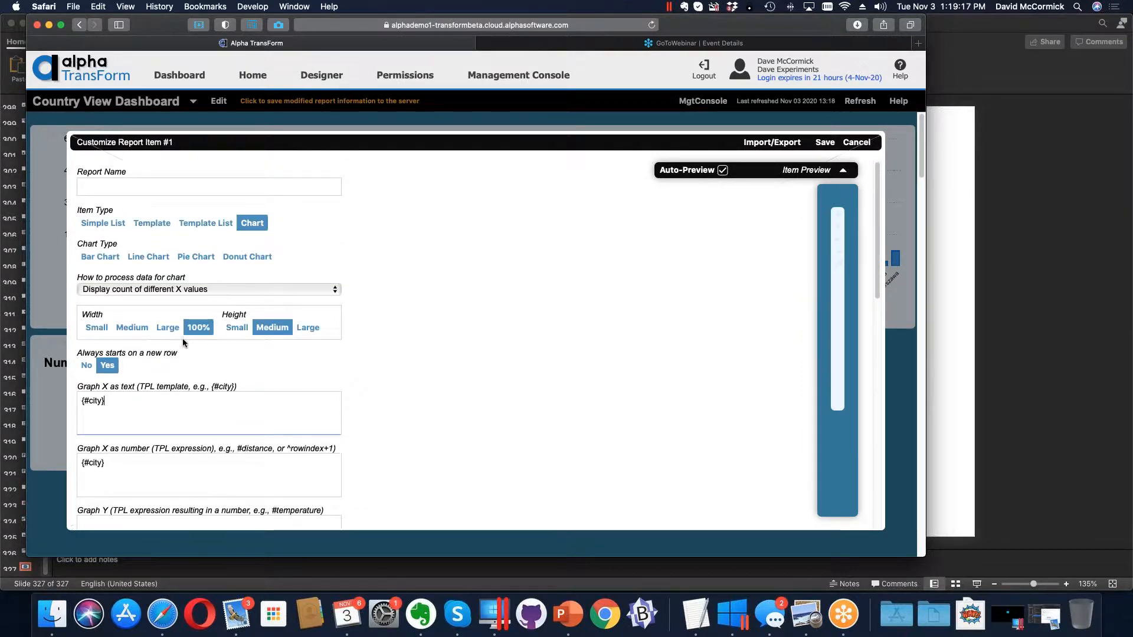
scroll(224, 389, "down", 5)
scroll(352, 414, "down", 4)
scroll(352, 415, "up", 9)
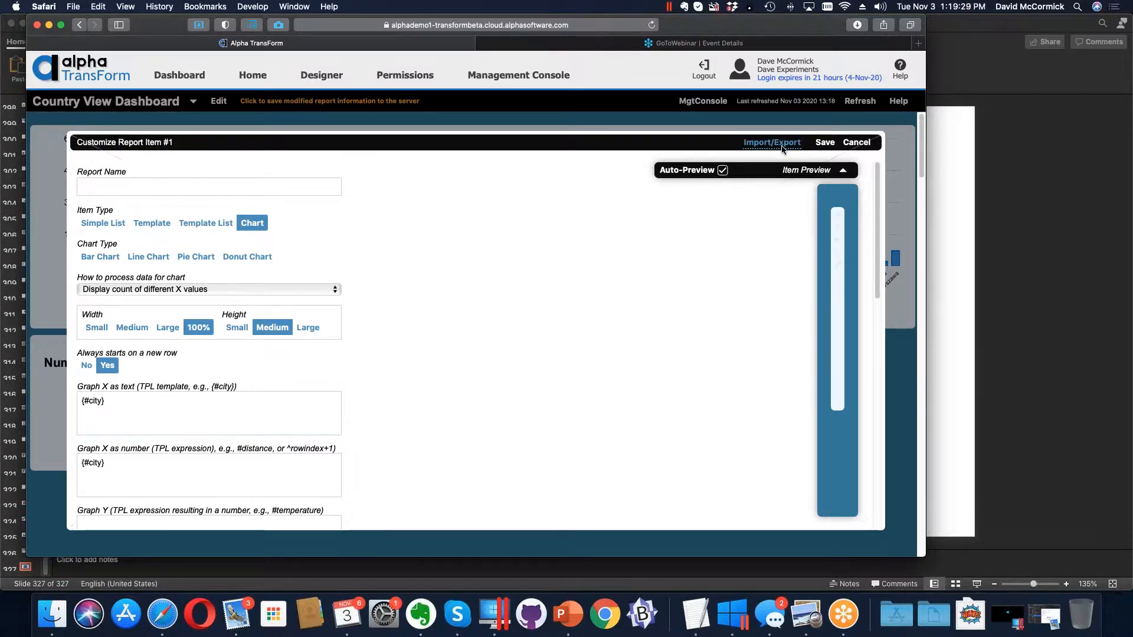
Step: Inspect the chart item's advanced import/export definition, select all of its text and close the definition without updating it
left_click(766, 144)
left_click_drag(759, 214, 616, 110)
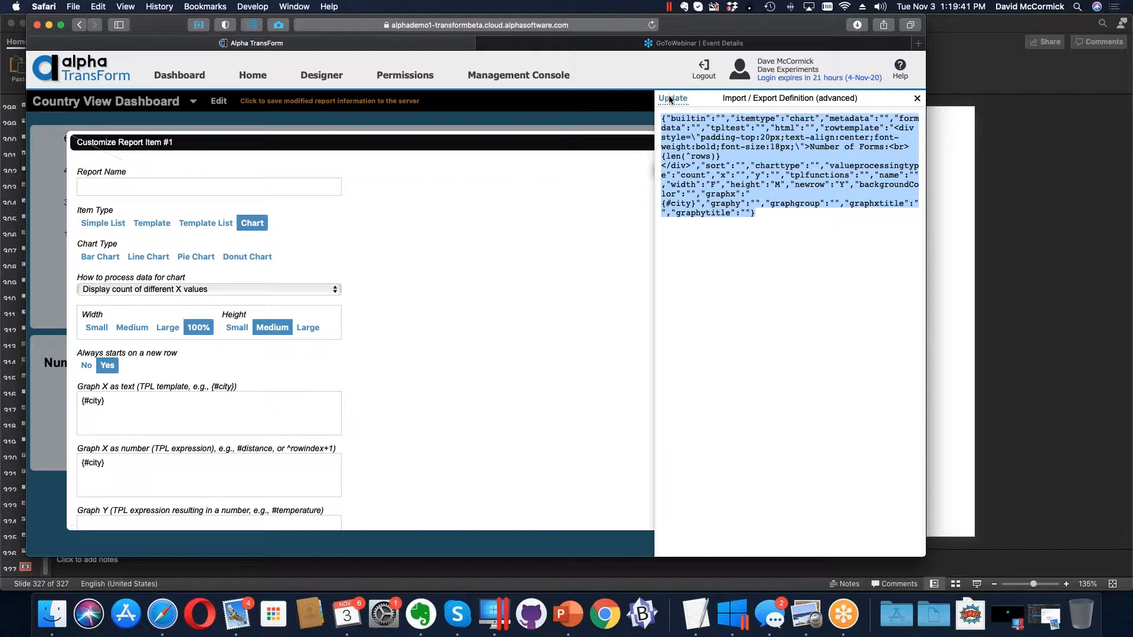
left_click(917, 98)
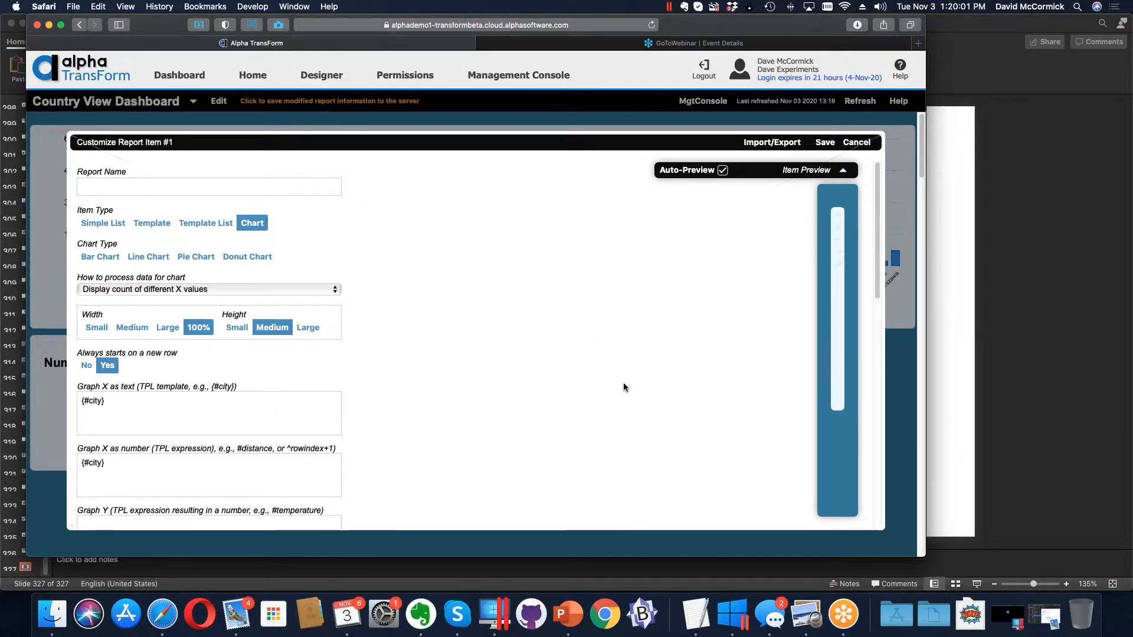
left_click(945, 308)
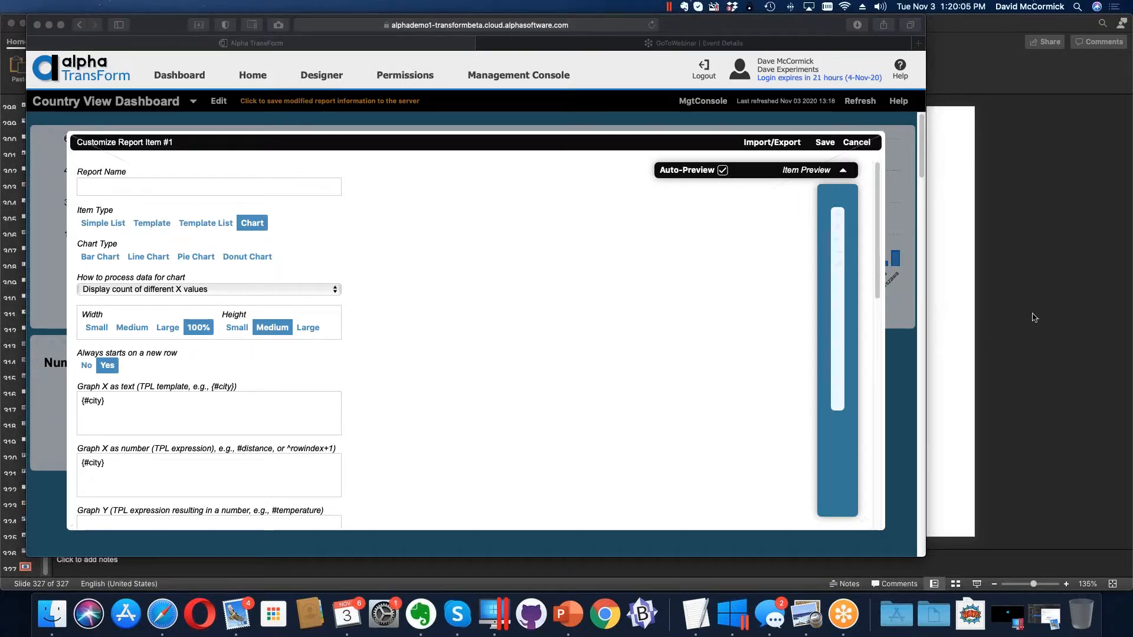